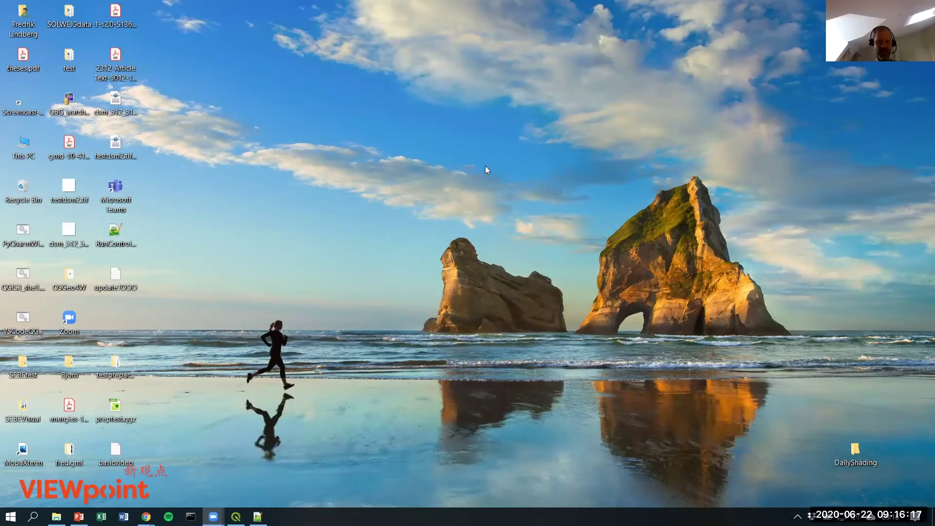
Bring the already-running QGIS Desktop 3.12.3 window back to the front through the taskbar search
click(32, 516)
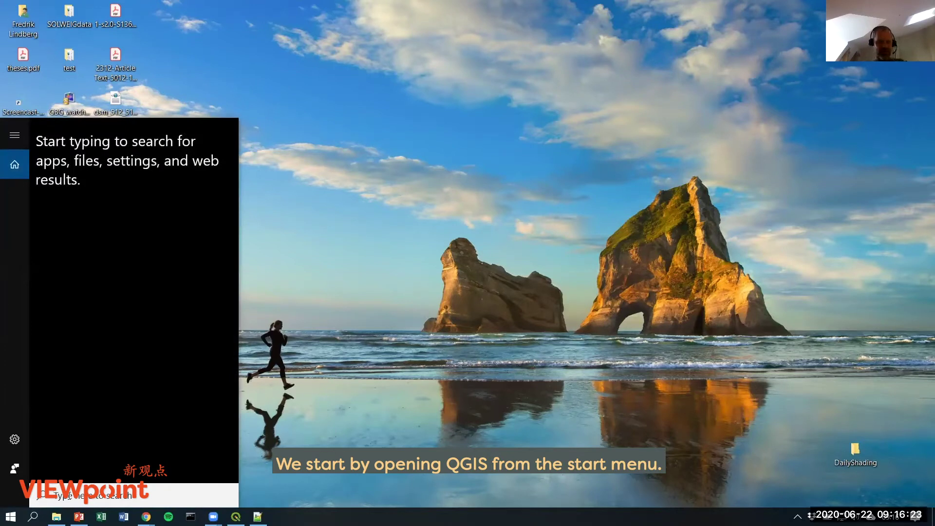
text(qg)
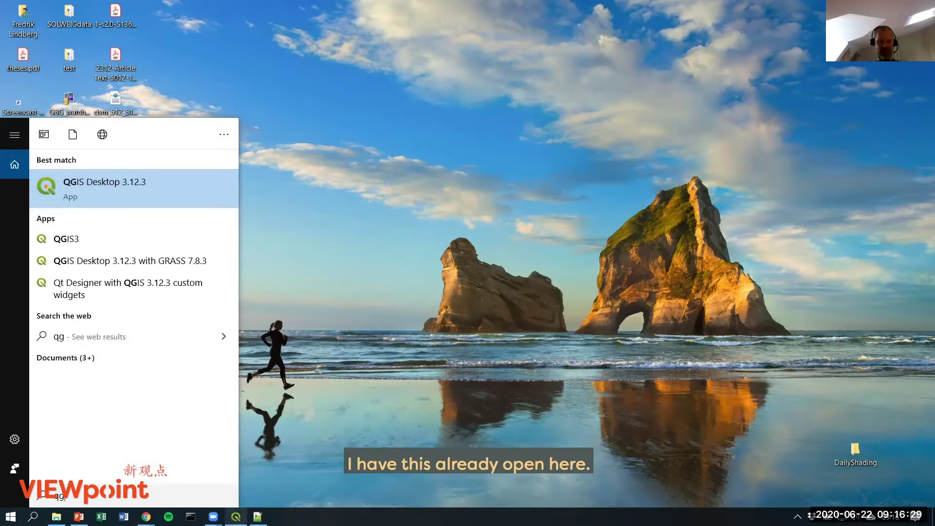
click(236, 517)
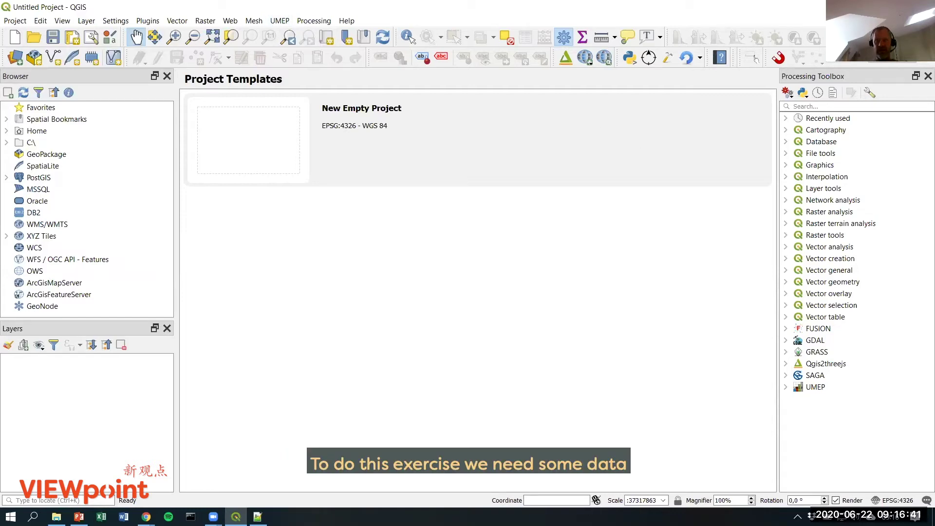
Open the 'A First QGIS and UMEP activity' page of the UMEP tutorial in Chrome
key(super+d)
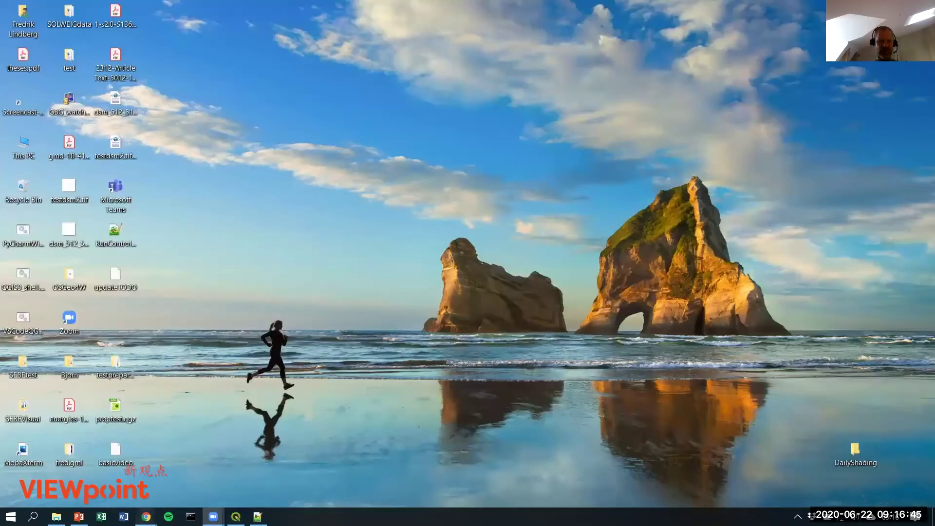
mouse_move(147, 517)
click(91, 491)
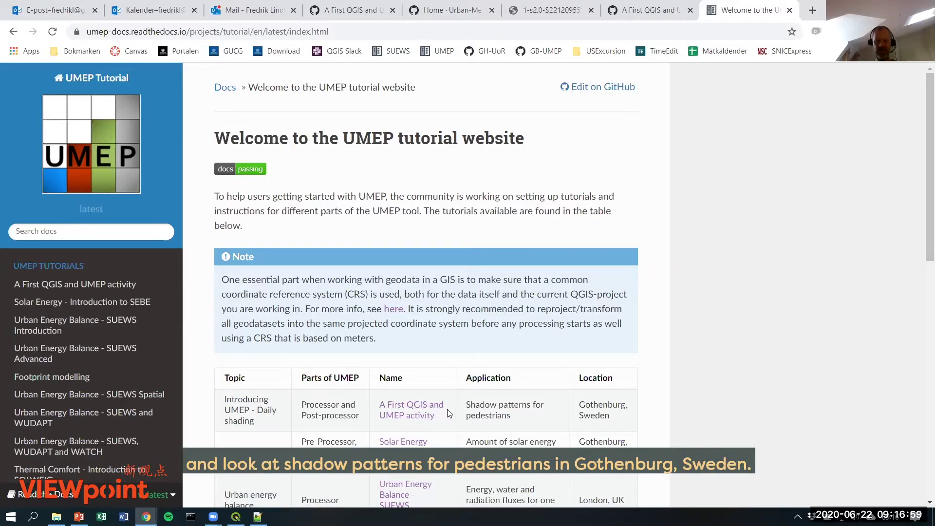
click(415, 418)
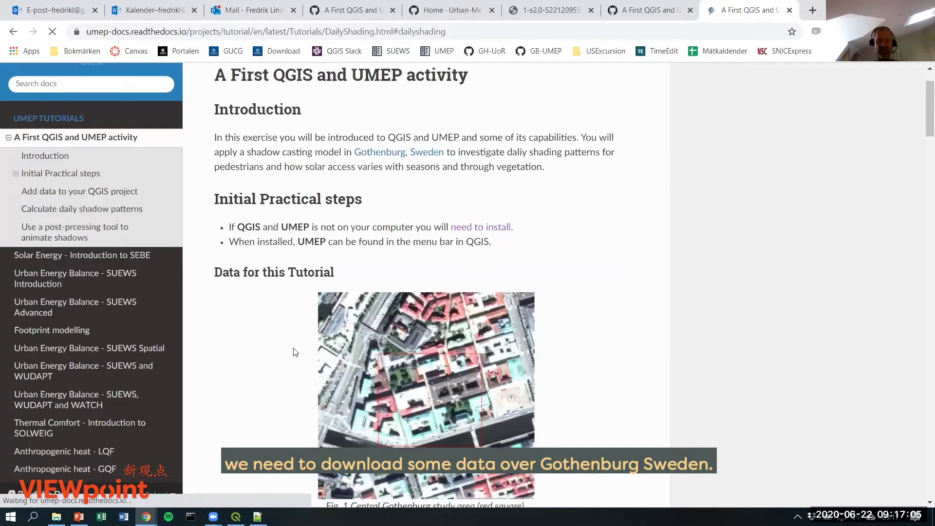
Download the 'Datasets for Gothenburg, Sweden' zip and bring up its download options
scroll(298, 354, down, 5)
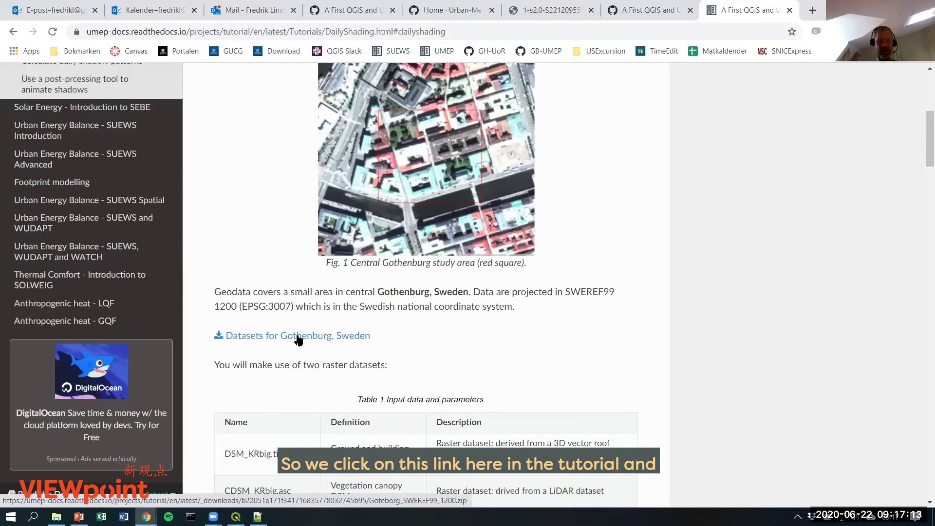
click(299, 337)
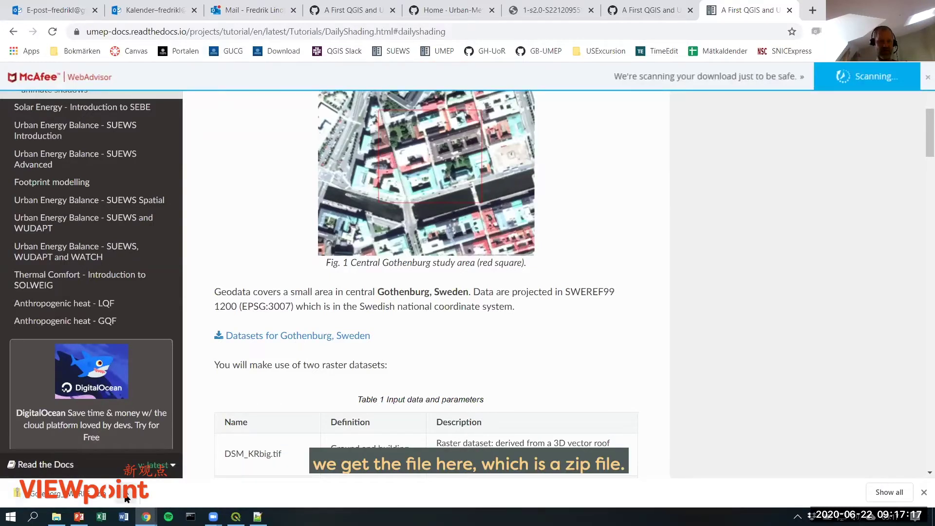
click(126, 498)
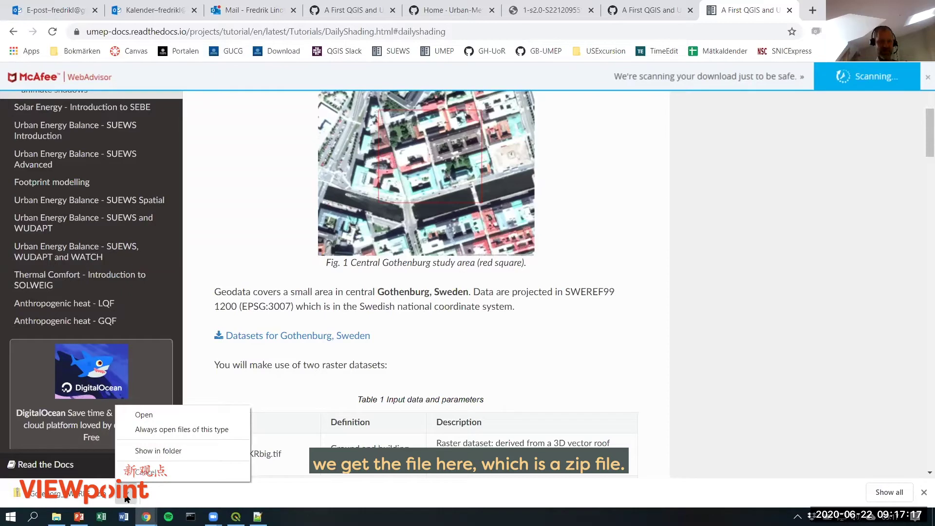
Extract Goteborg_SWEREF99_1200.zip to the Desktop and minimise the Explorer window
click(158, 451)
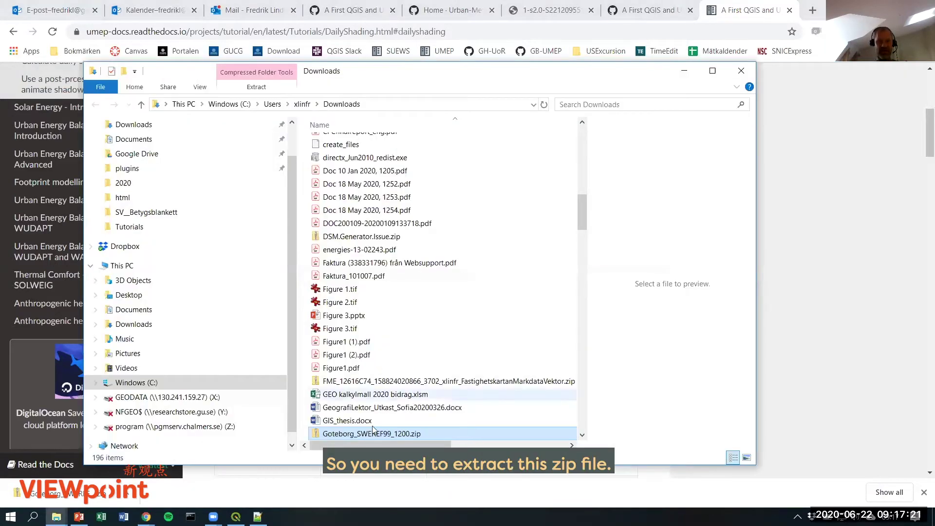
click(256, 87)
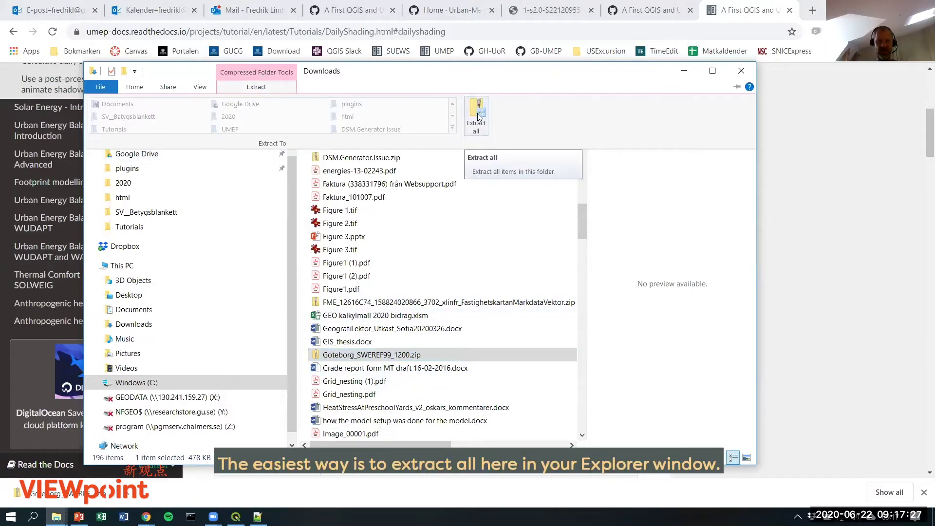
click(478, 116)
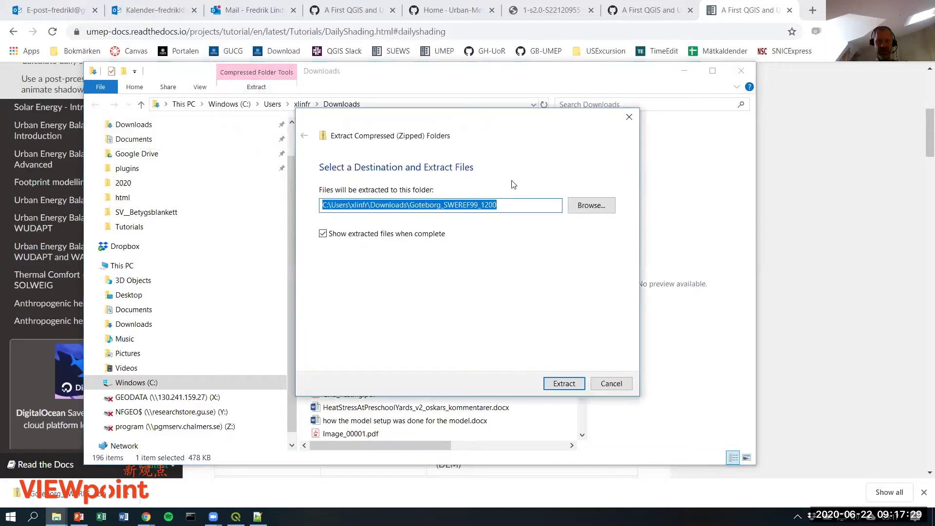
click(594, 207)
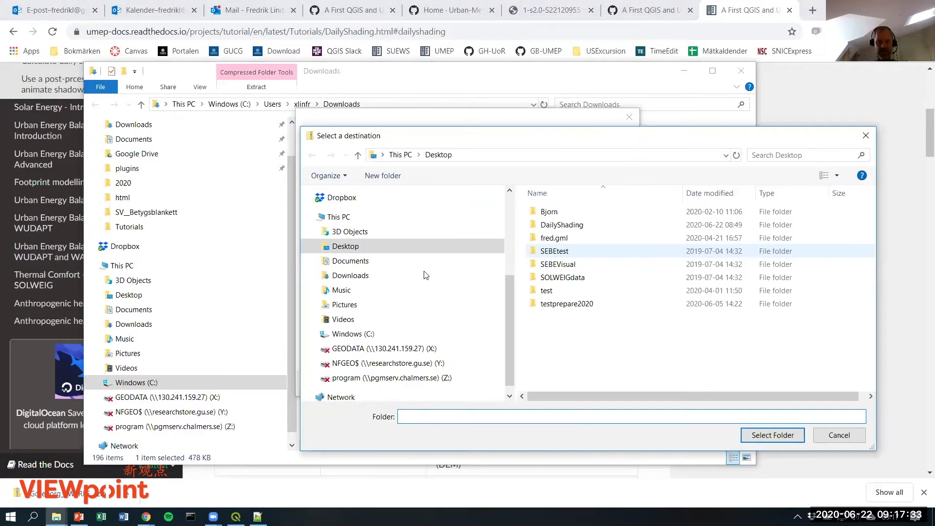
click(325, 243)
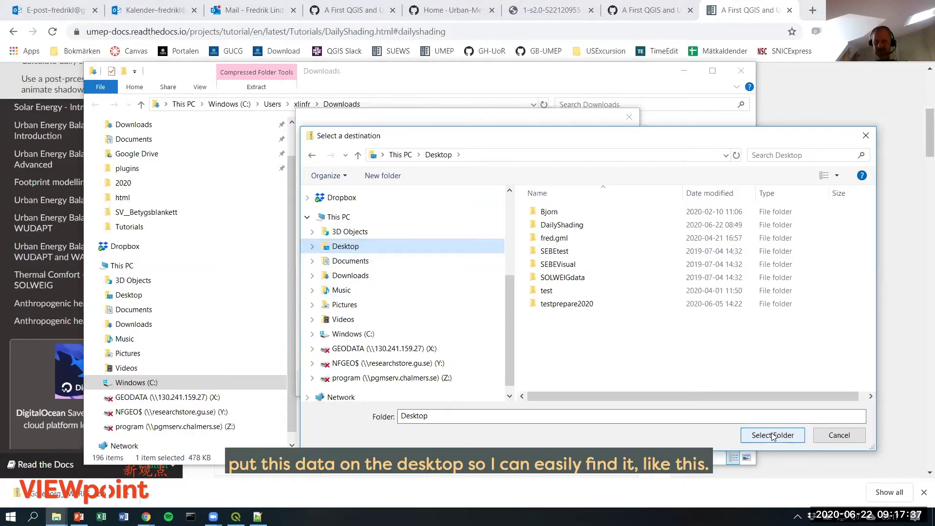
click(774, 435)
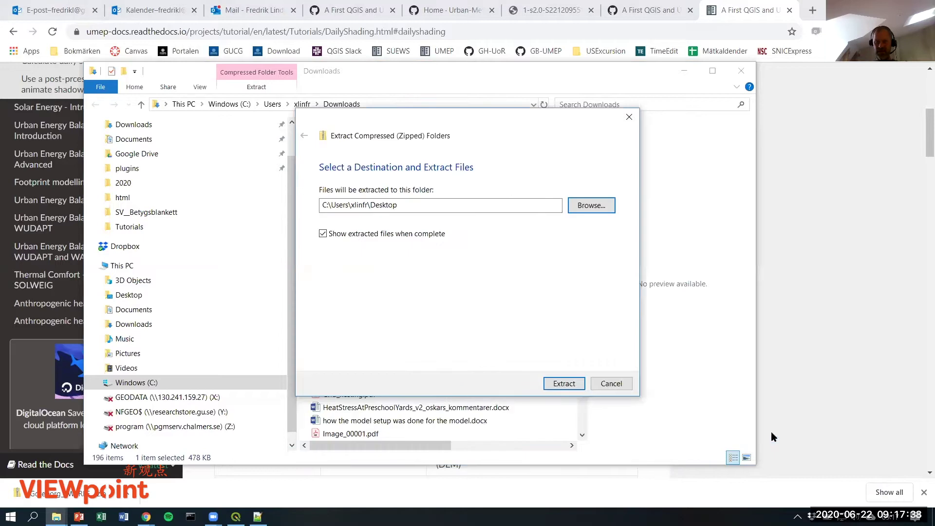
click(559, 383)
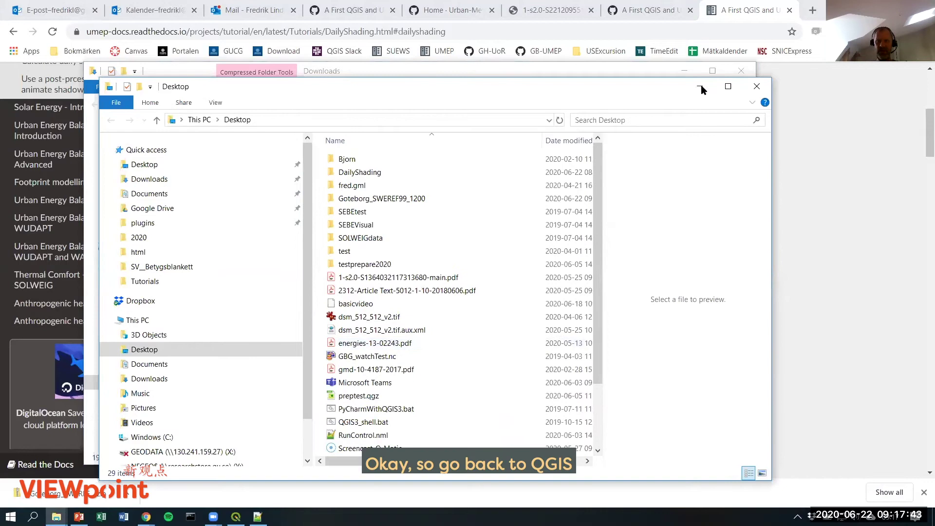
click(695, 86)
Return to QGIS and browse the Desktop for a raster layer to add
click(684, 71)
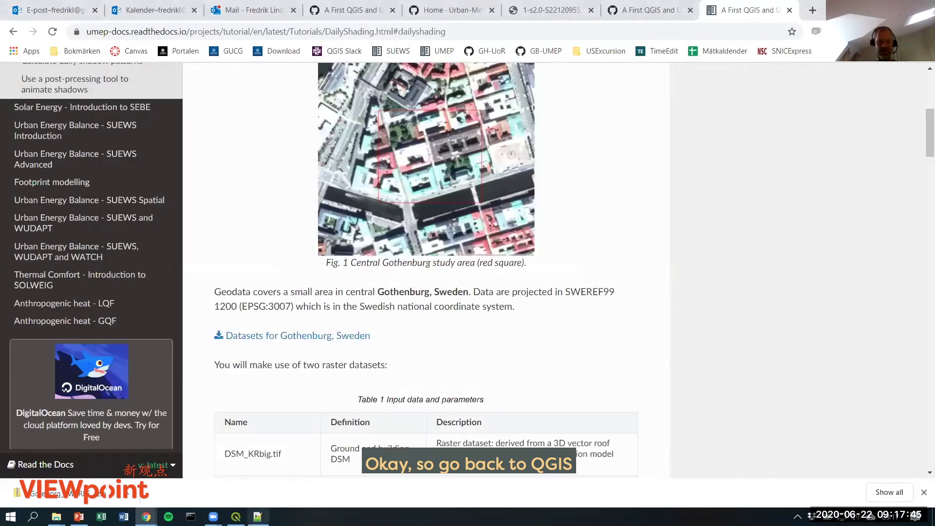
key(alt+Tab)
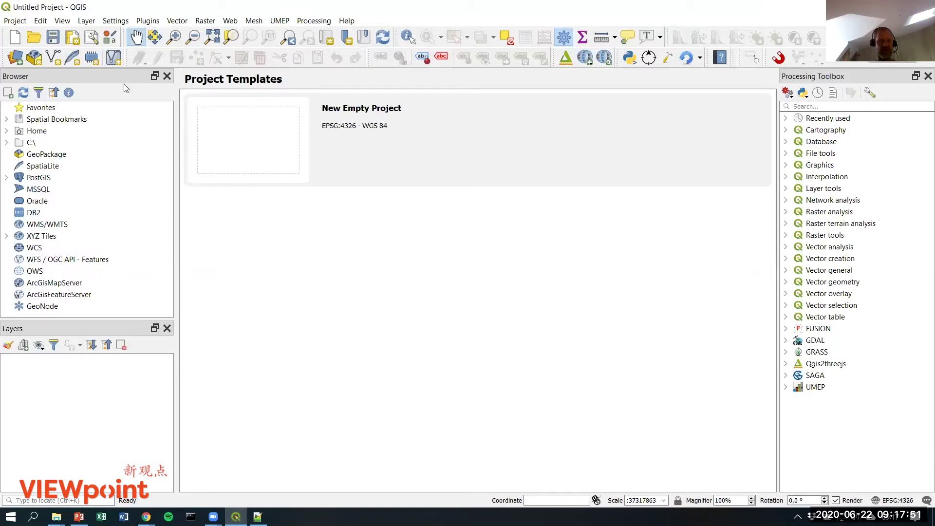
click(86, 23)
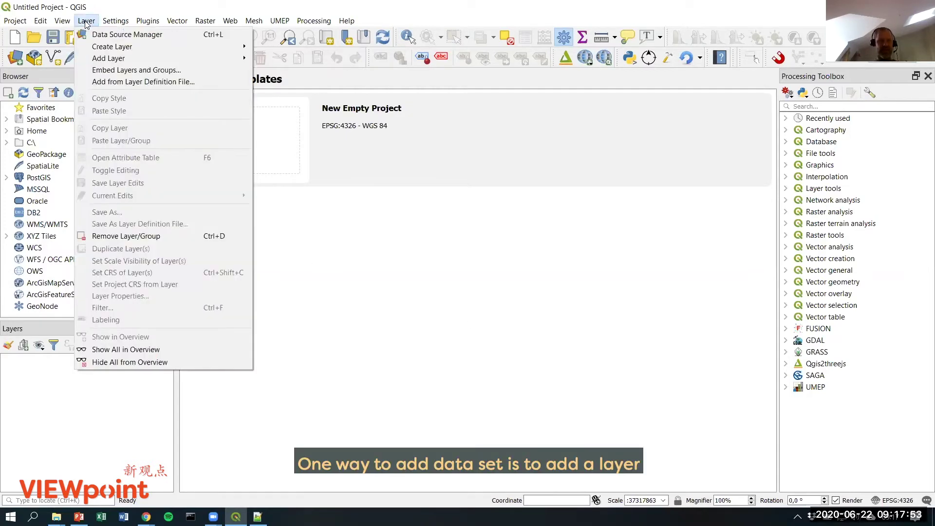
mouse_move(122, 59)
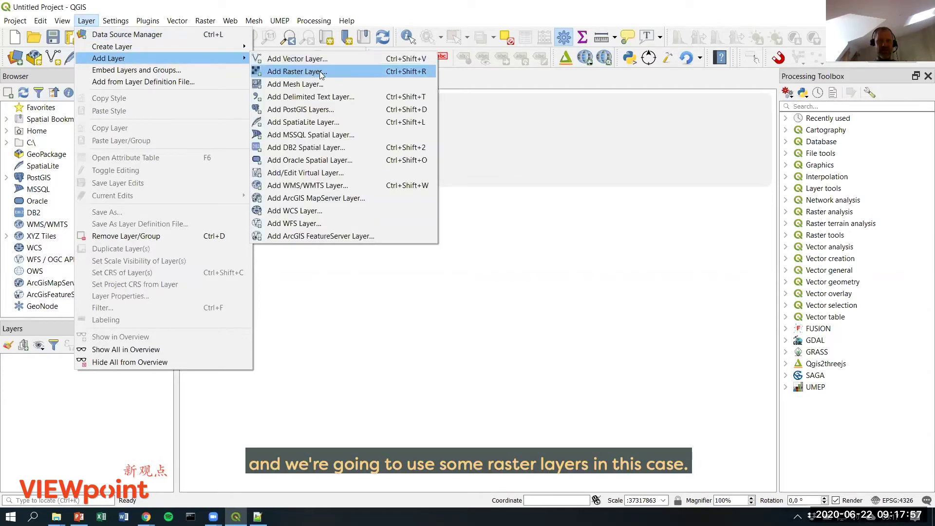
click(314, 72)
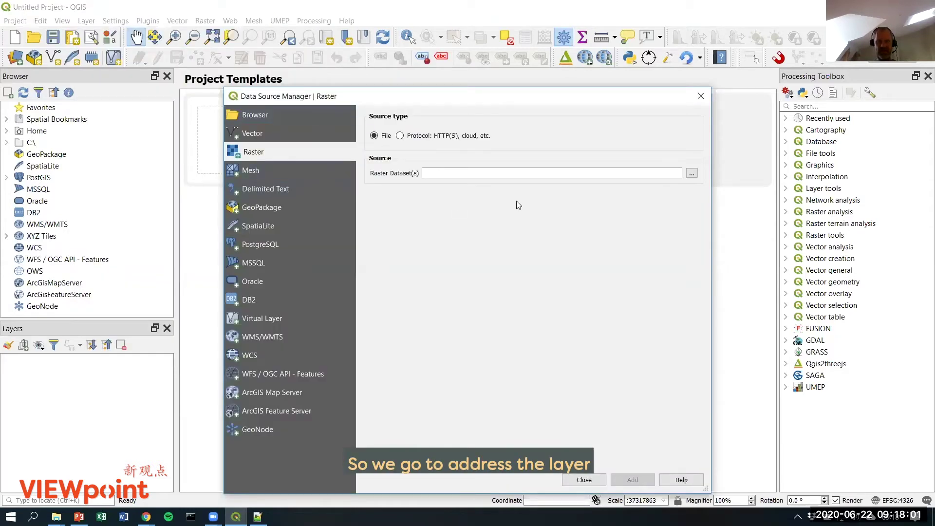
click(692, 174)
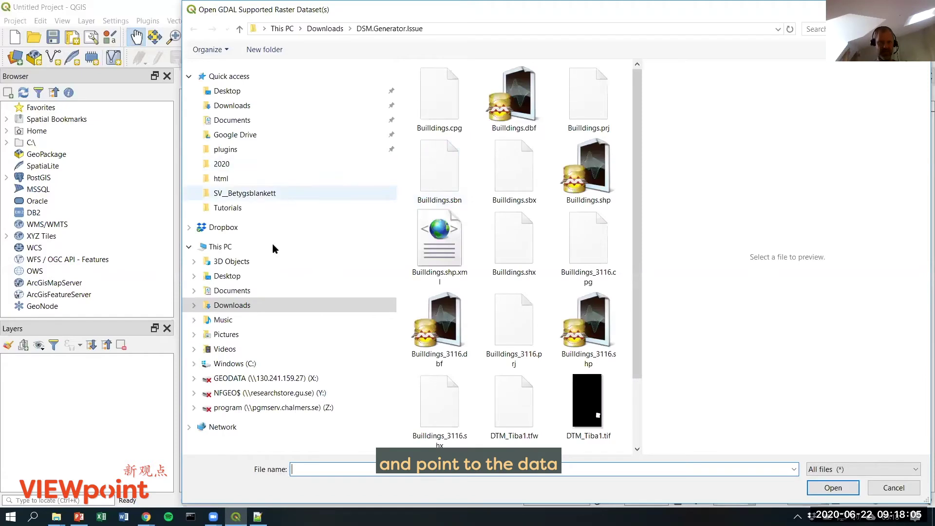
click(226, 276)
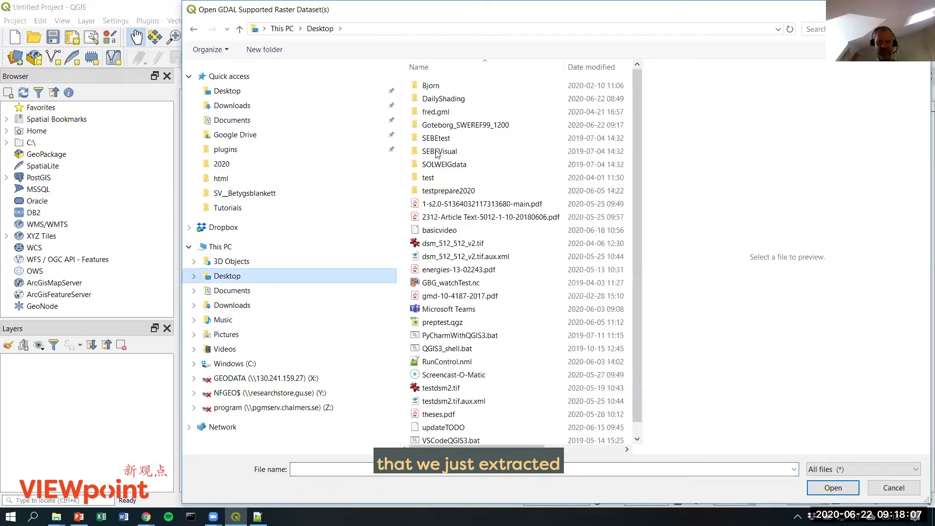
Add DSM_KRbig.tif from the Goteborg_SWEREF99_1200 folder as a raster layer
click(496, 126)
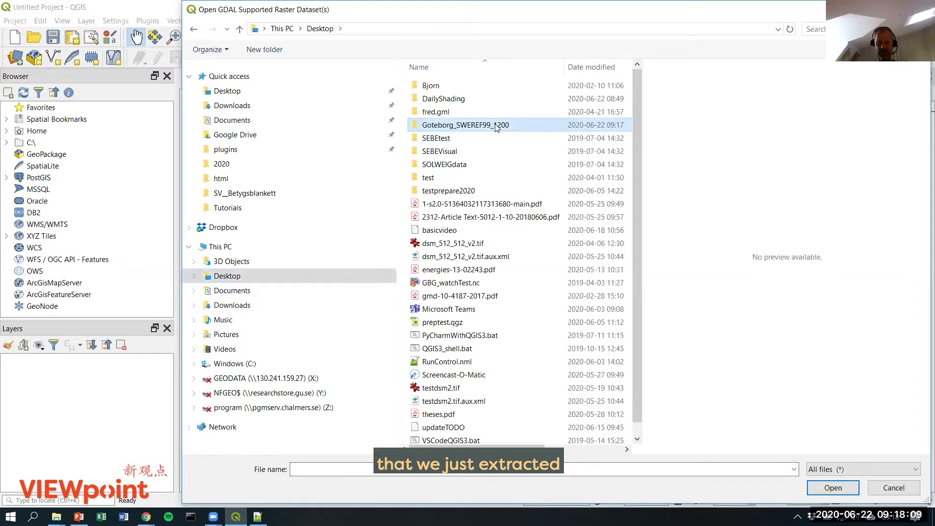
double_click(496, 127)
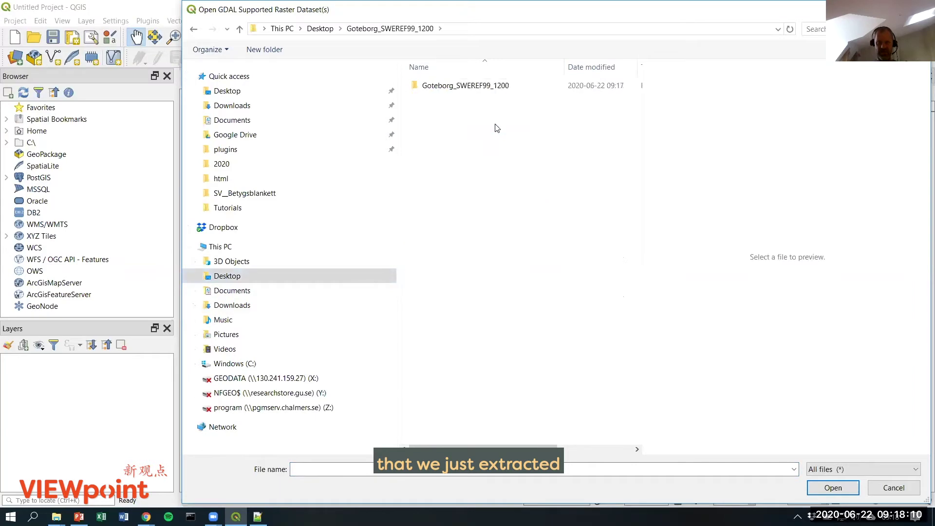
double_click(457, 89)
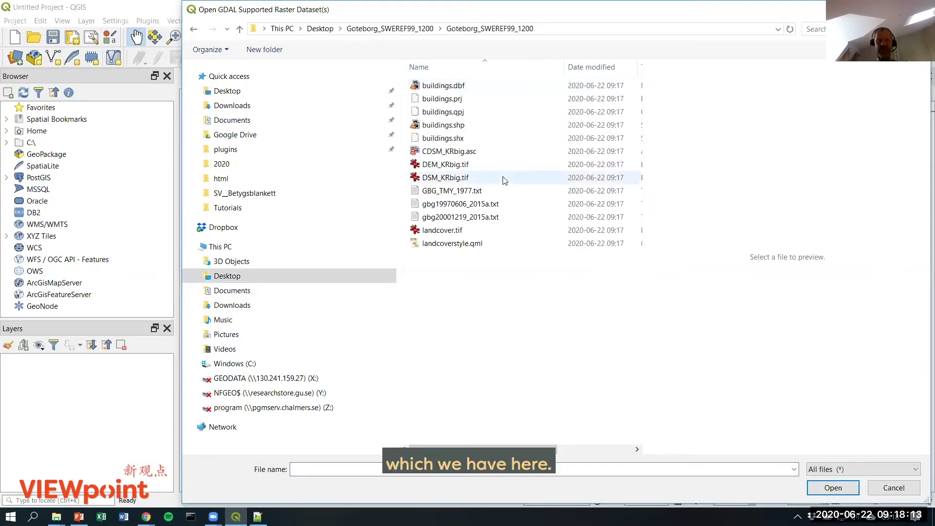
click(444, 178)
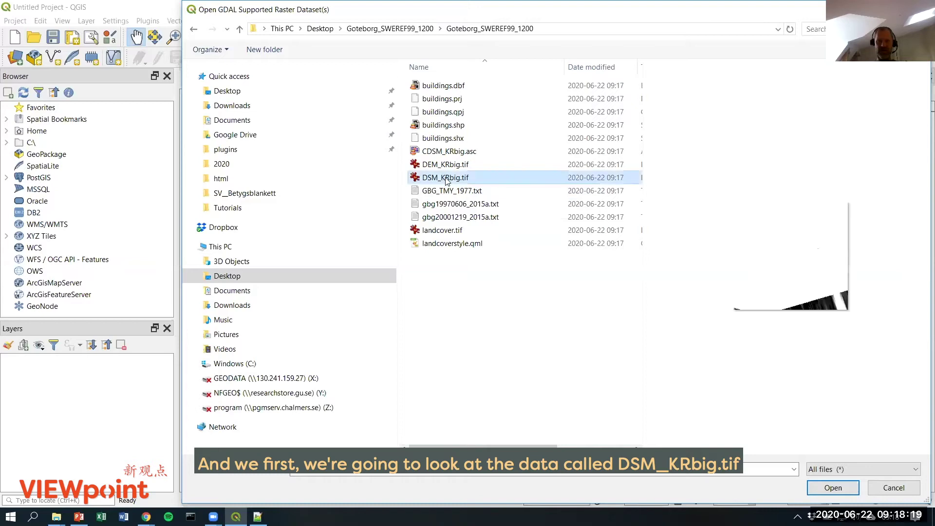
click(832, 487)
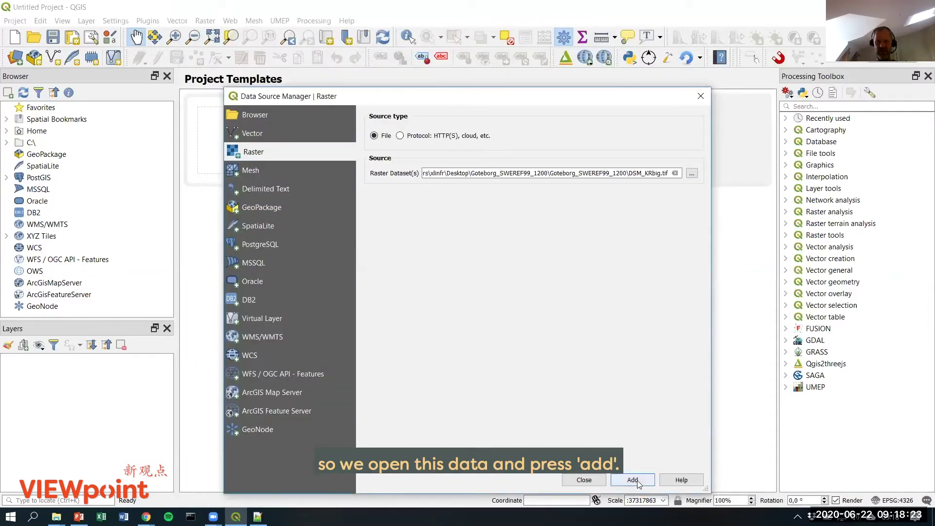
click(637, 480)
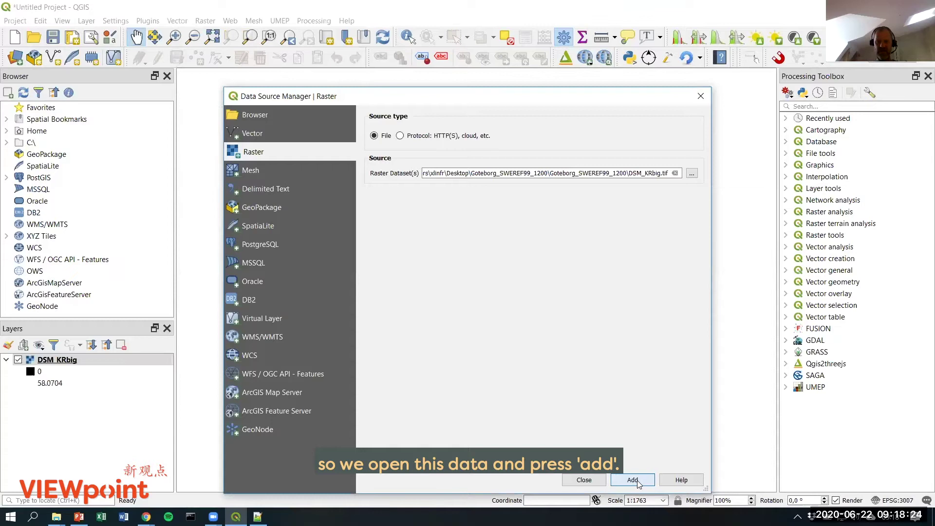
click(584, 480)
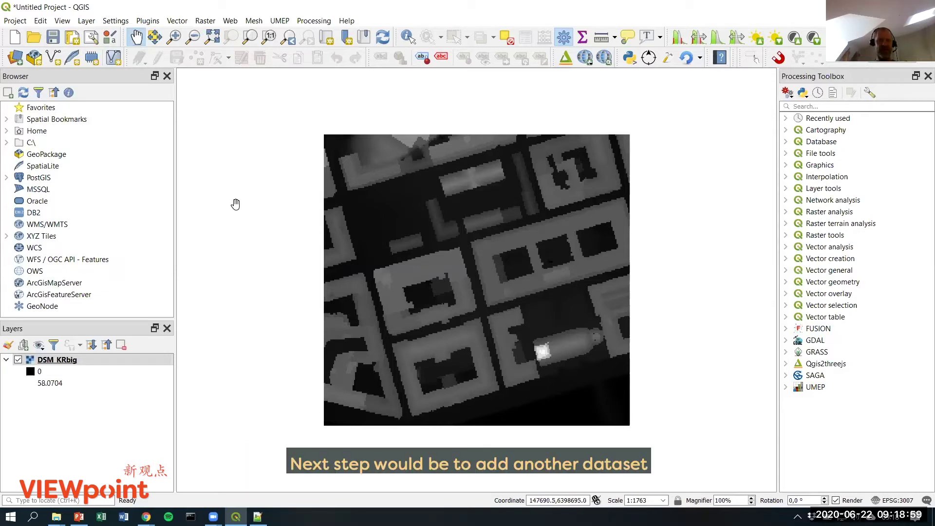
Add the CDSM_KRbig.asc canopy file as a raster layer above DSM_KRbig
click(88, 22)
mouse_move(205, 58)
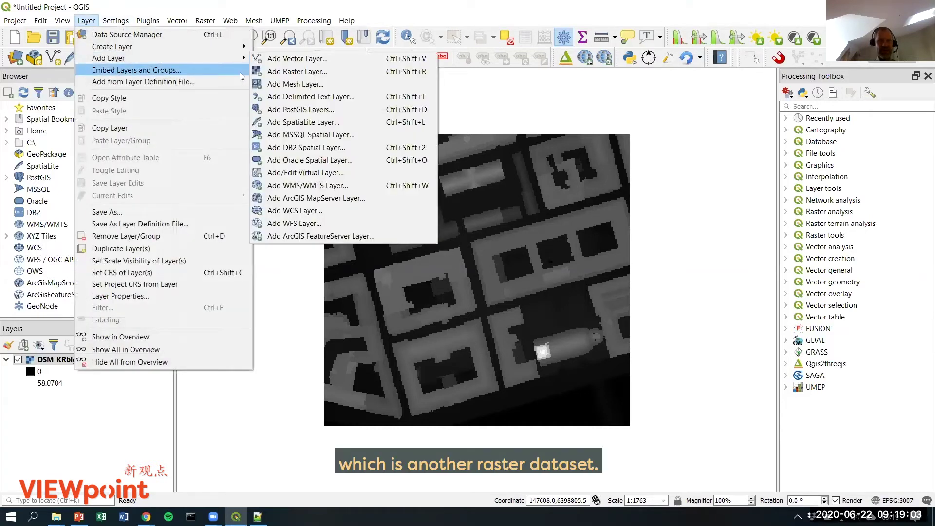
click(289, 74)
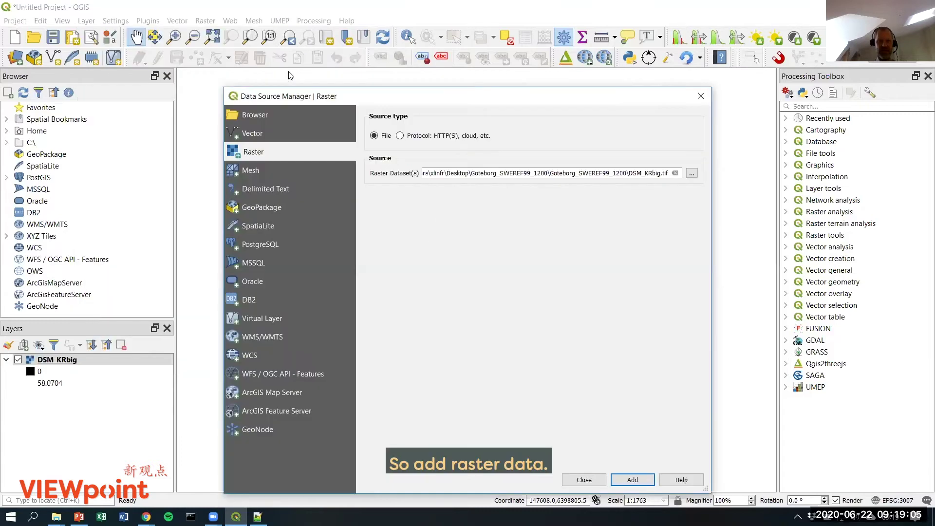
click(692, 173)
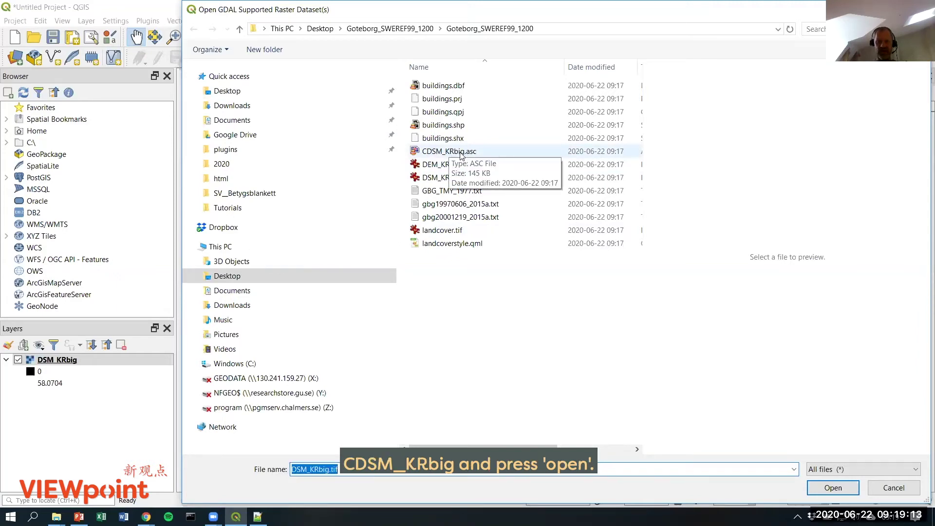
click(461, 155)
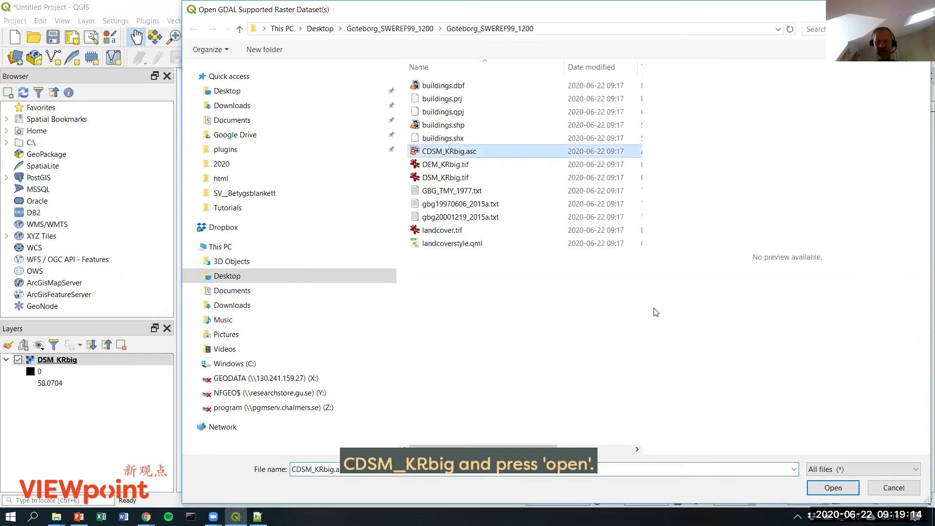
click(834, 488)
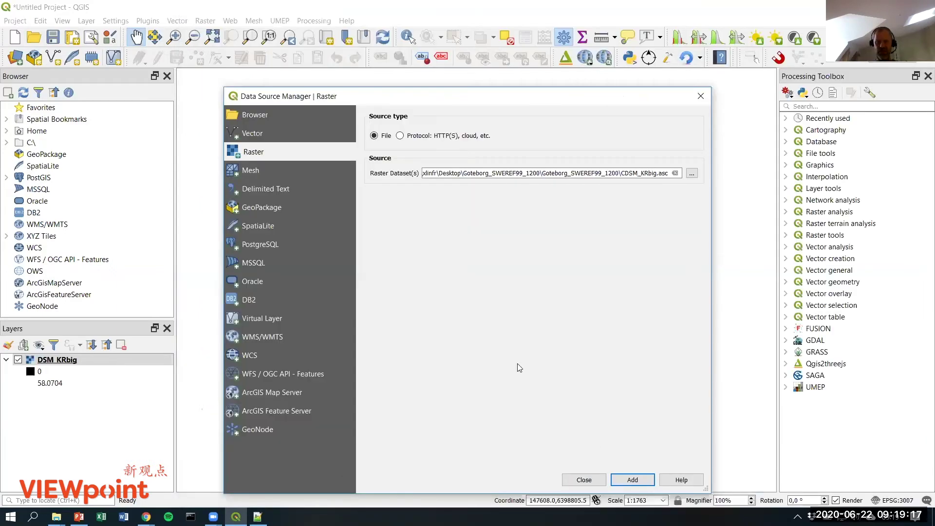
click(645, 481)
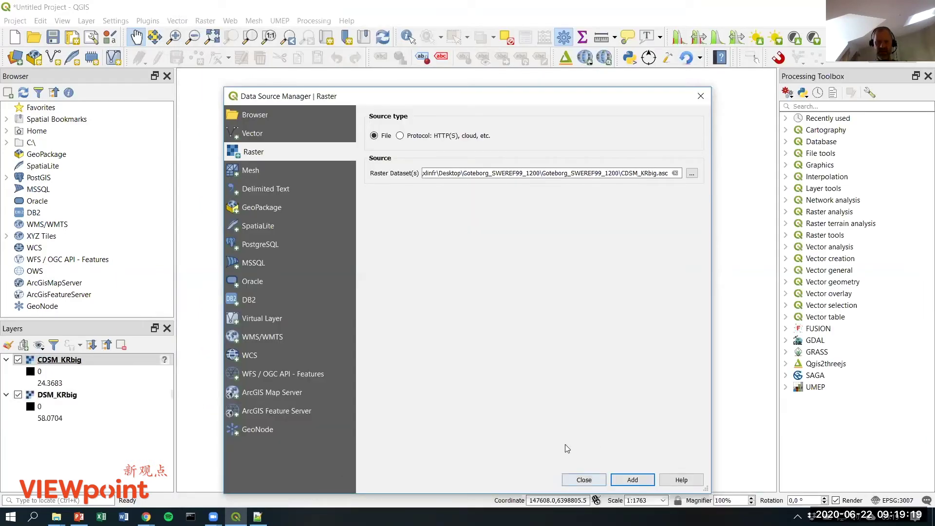
click(585, 480)
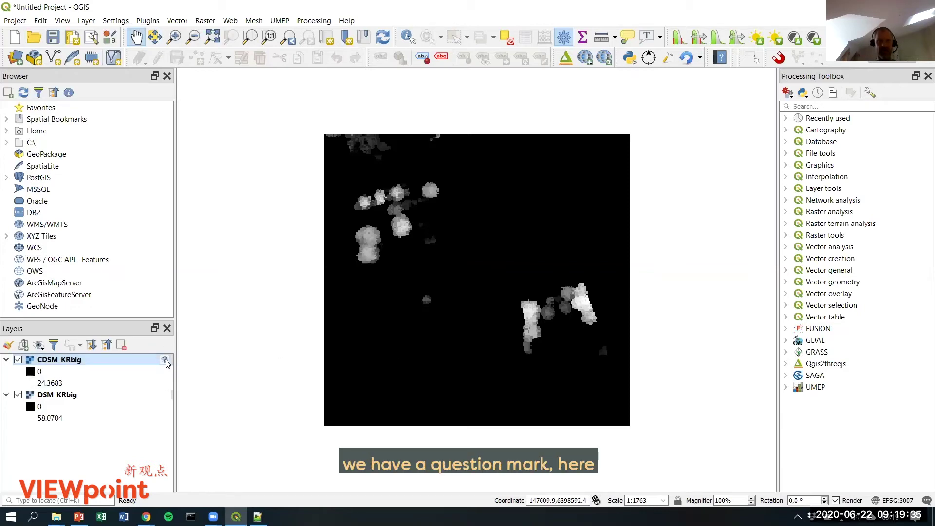
mouse_move(166, 363)
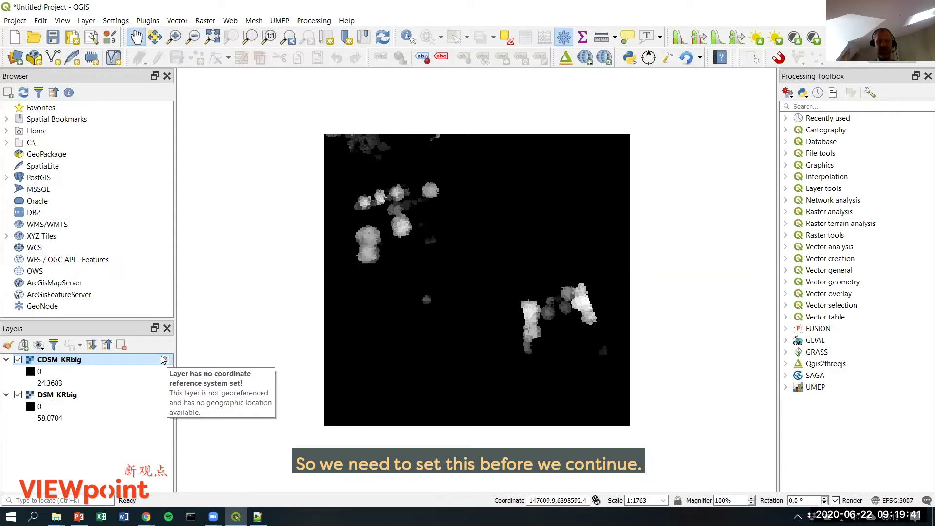
Assign SWEREF99 12 00 (EPSG:3007) to CDSM_KRbig by filtering the coordinate systems for 3007
click(165, 361)
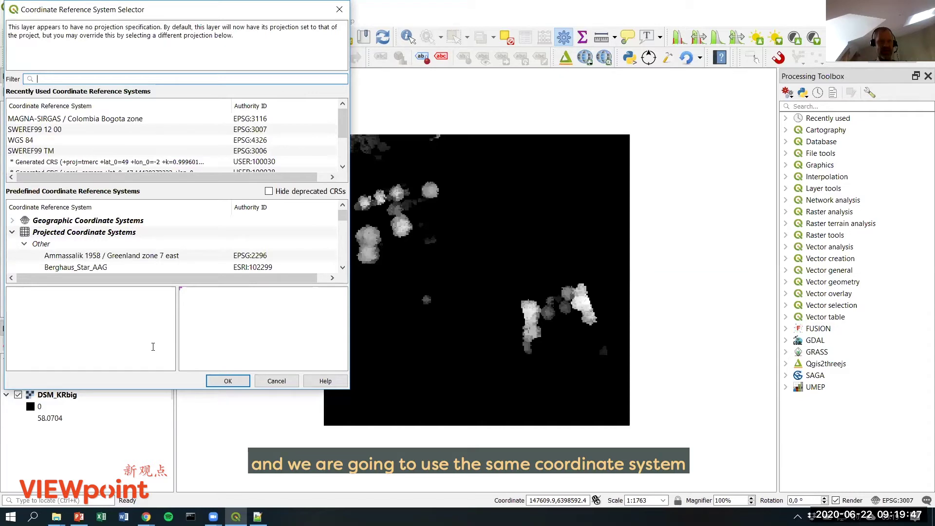
click(61, 130)
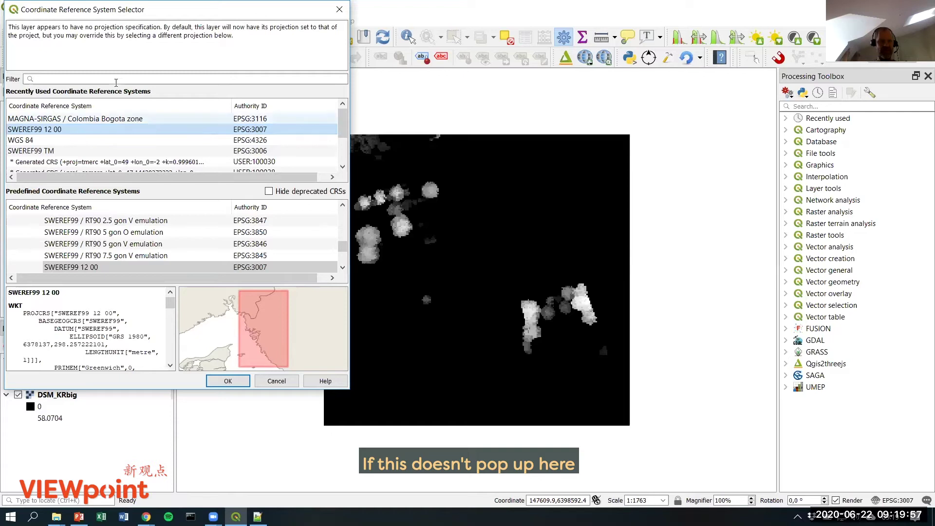
click(116, 79)
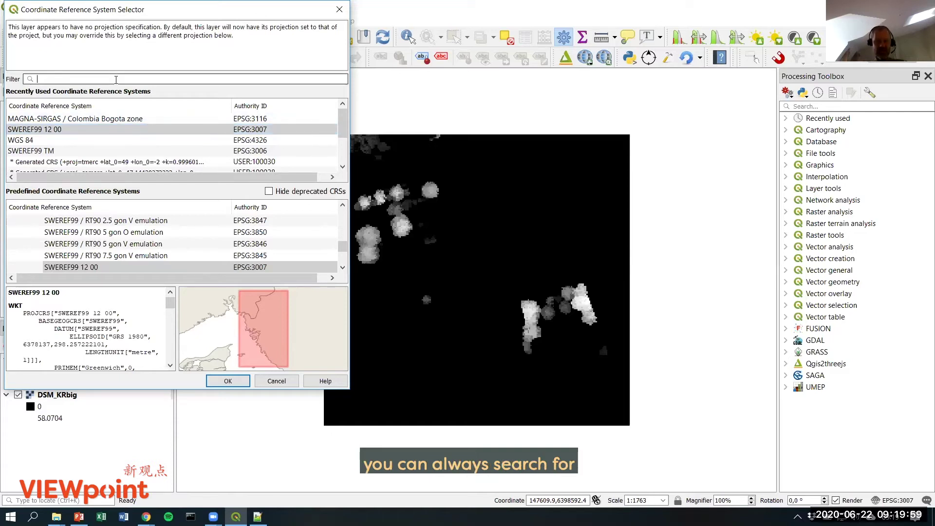
text(3007)
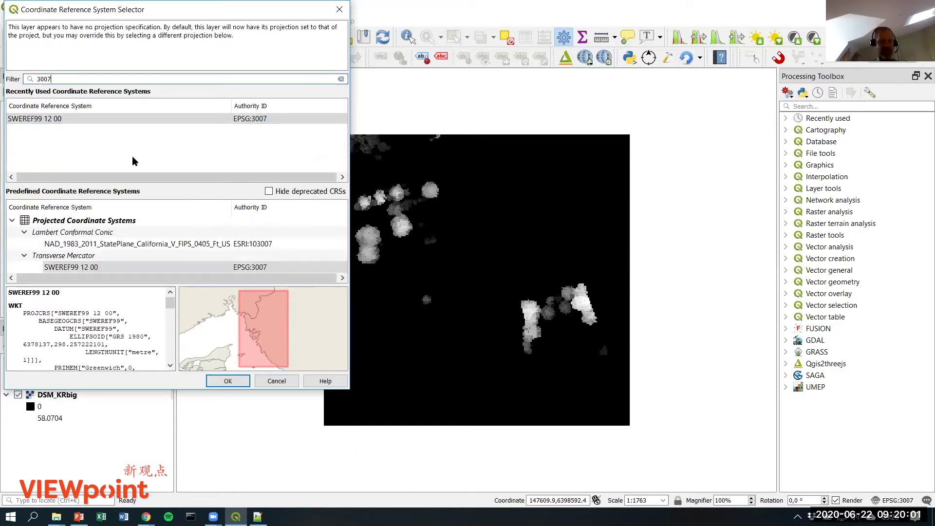
click(54, 120)
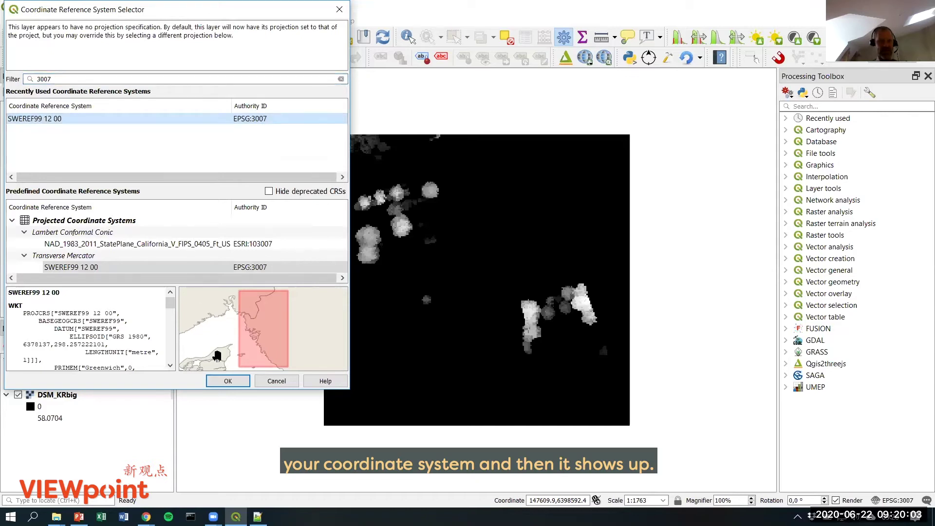
click(227, 382)
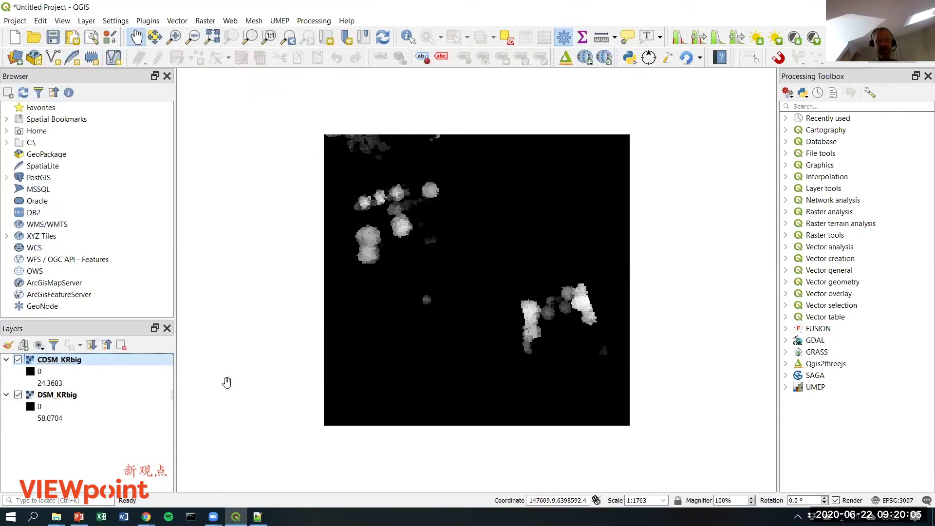
key(alt+Tab)
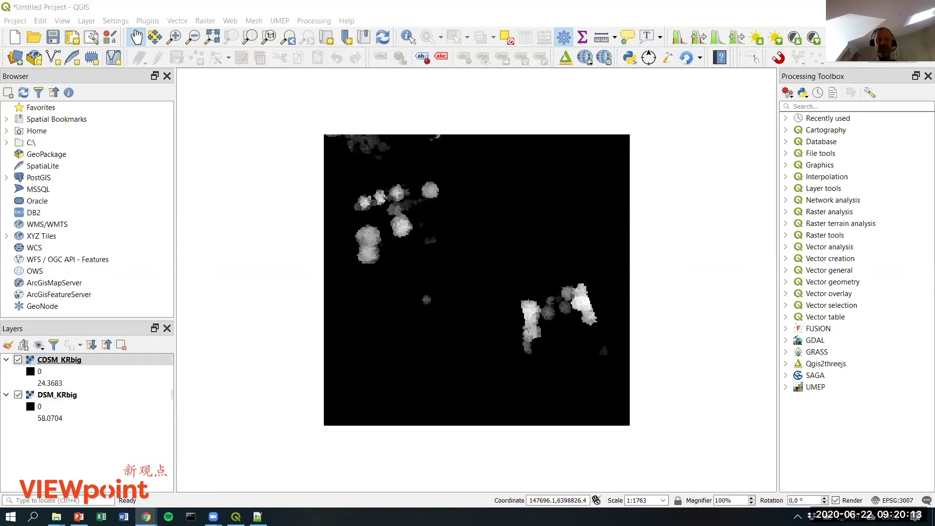
click(99, 362)
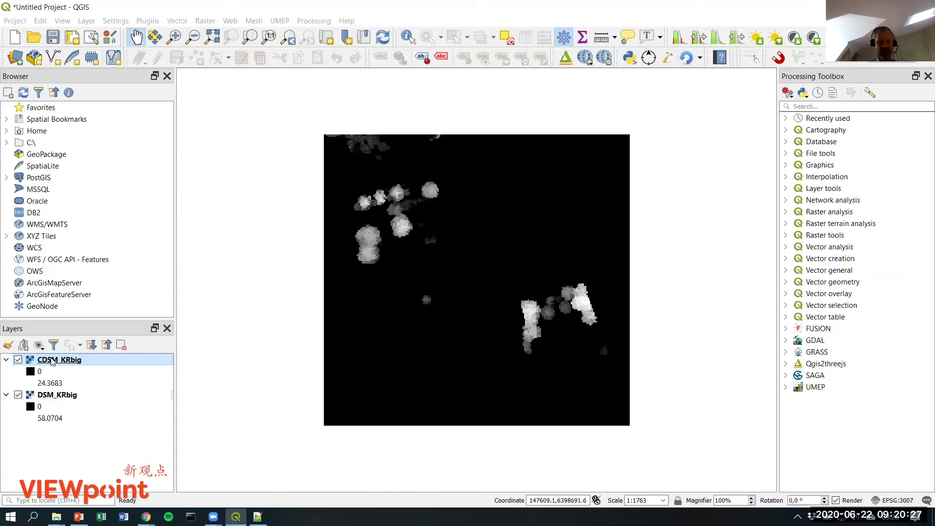
drag(51, 362, 38, 442)
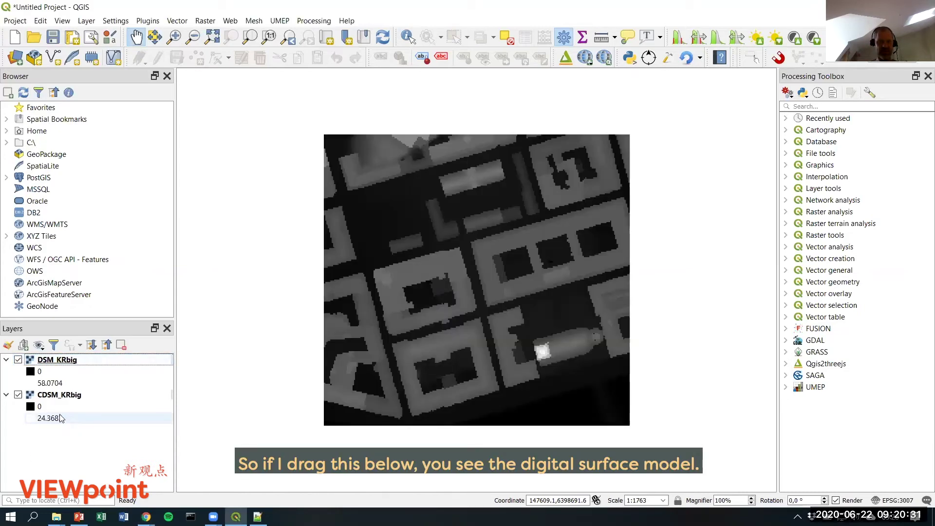
click(45, 361)
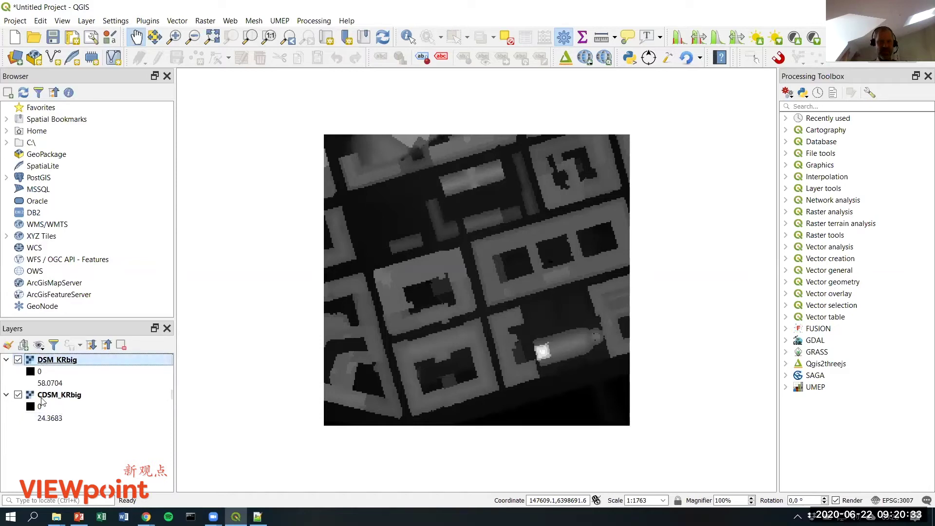
drag(35, 433, 39, 424)
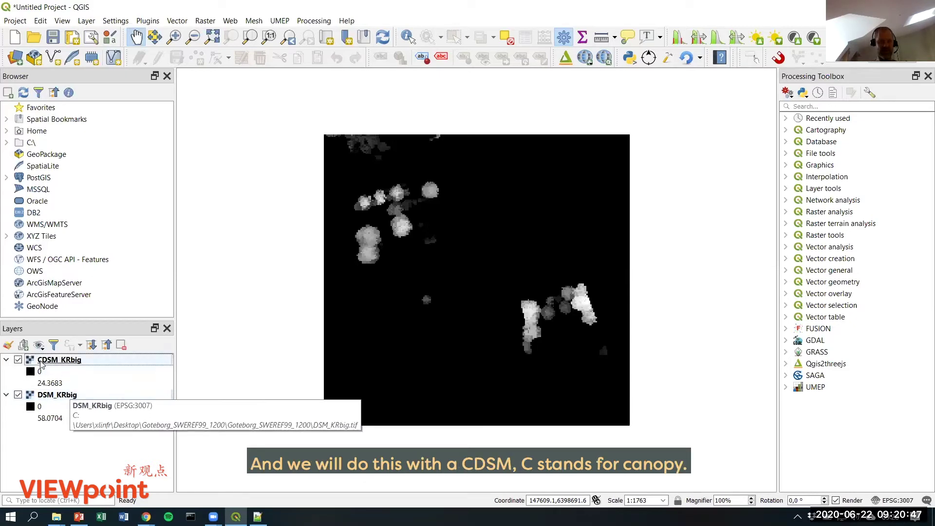
Style CDSM_KRbig as singleband pseudocolor with a green ramp from 0 to 24.3683
right_click(54, 363)
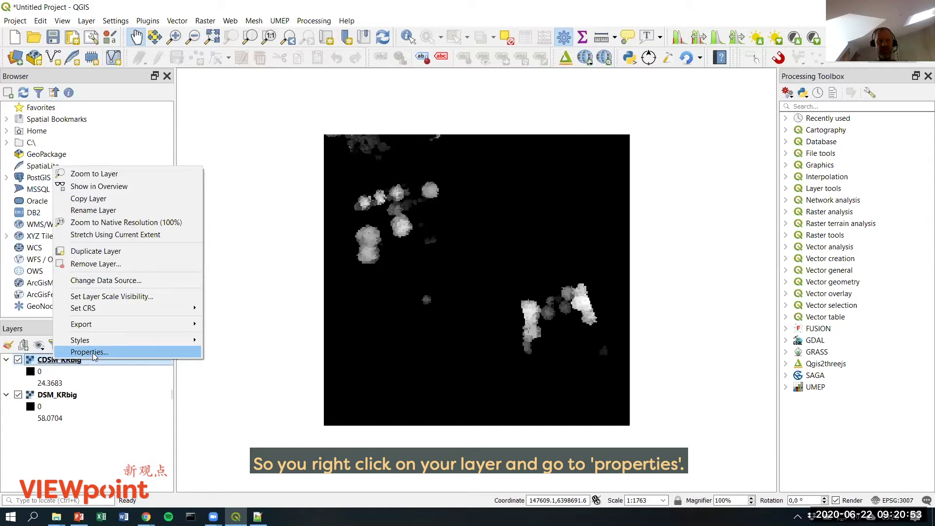
click(89, 353)
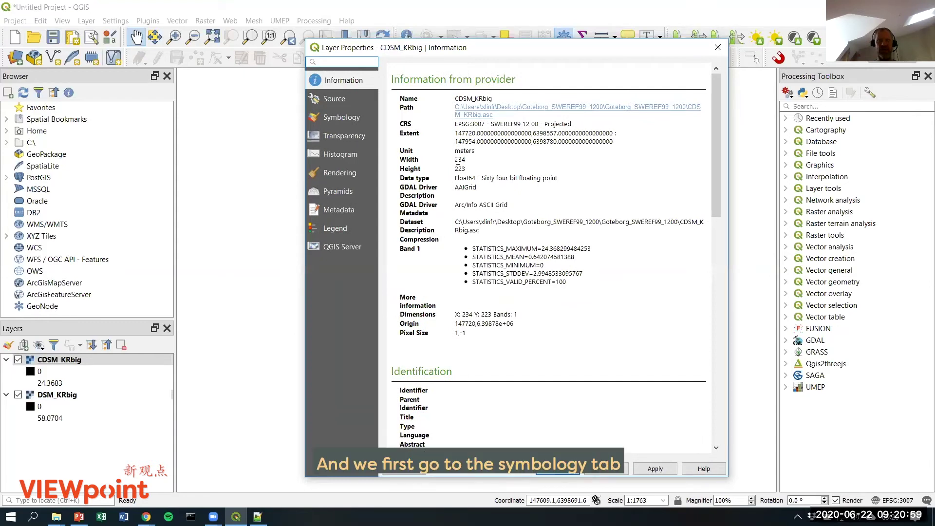
click(330, 116)
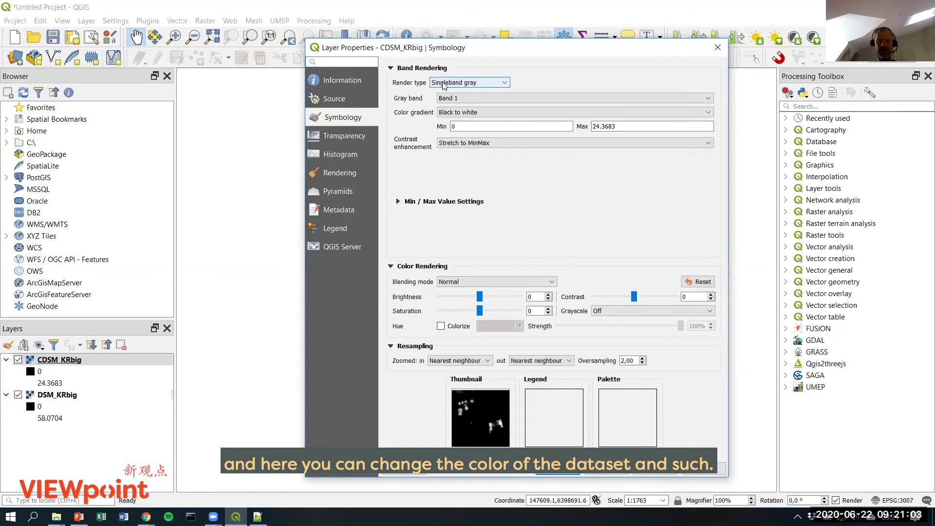
click(504, 84)
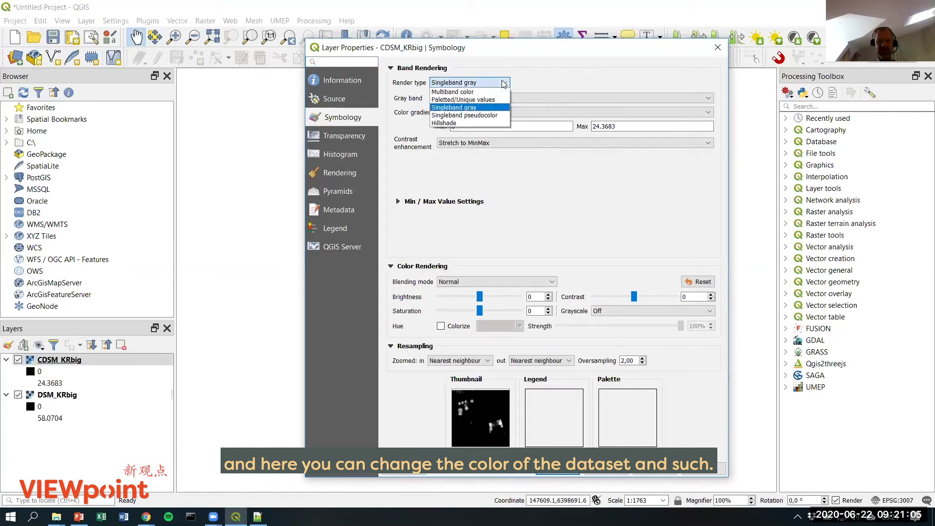
click(490, 115)
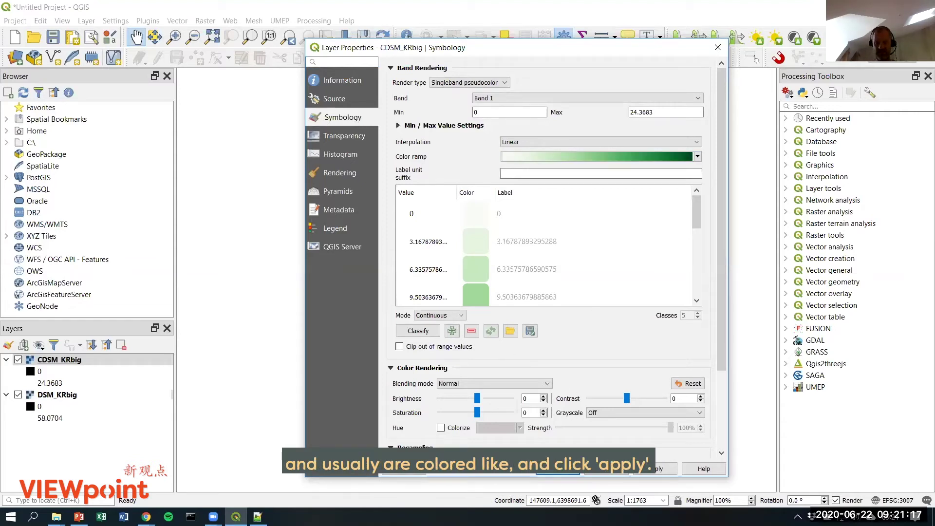
click(657, 471)
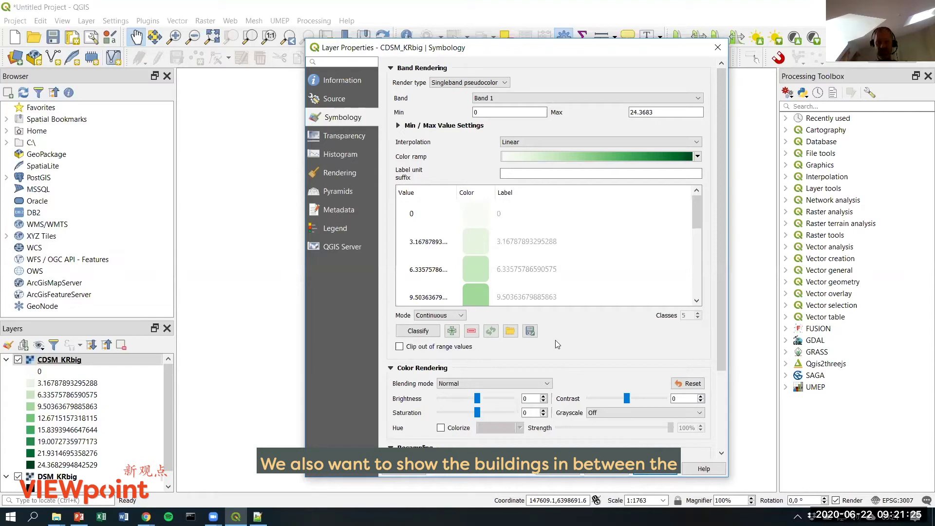
Make 0 an additional no-data value for CDSM_KRbig so only tree canopy shows
click(335, 139)
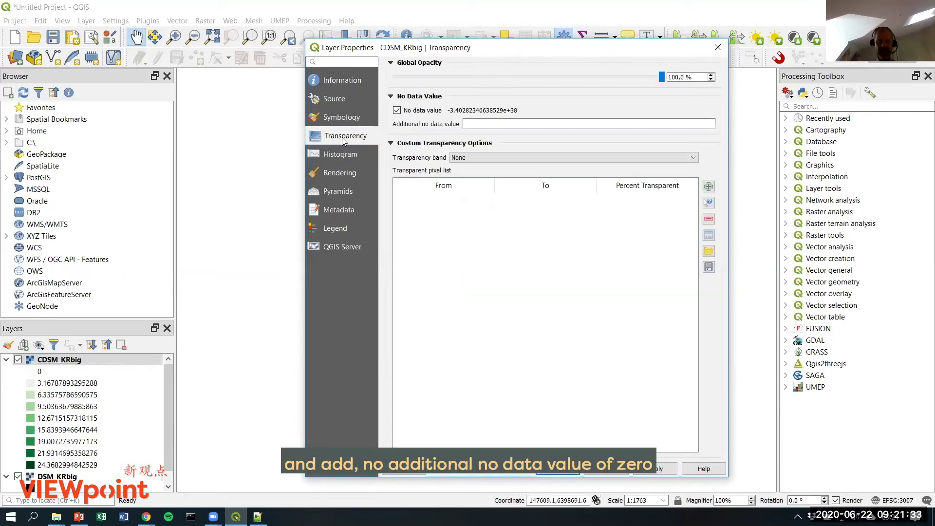
click(500, 123)
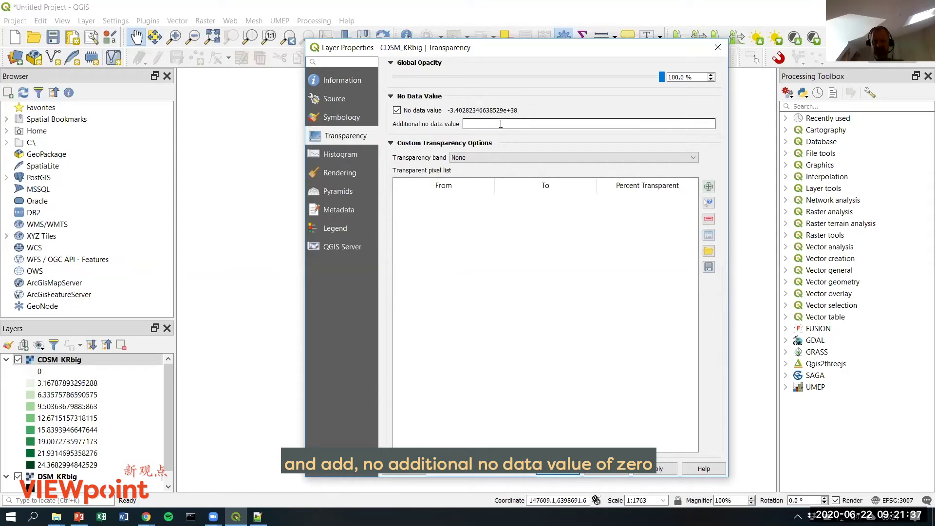
click(656, 469)
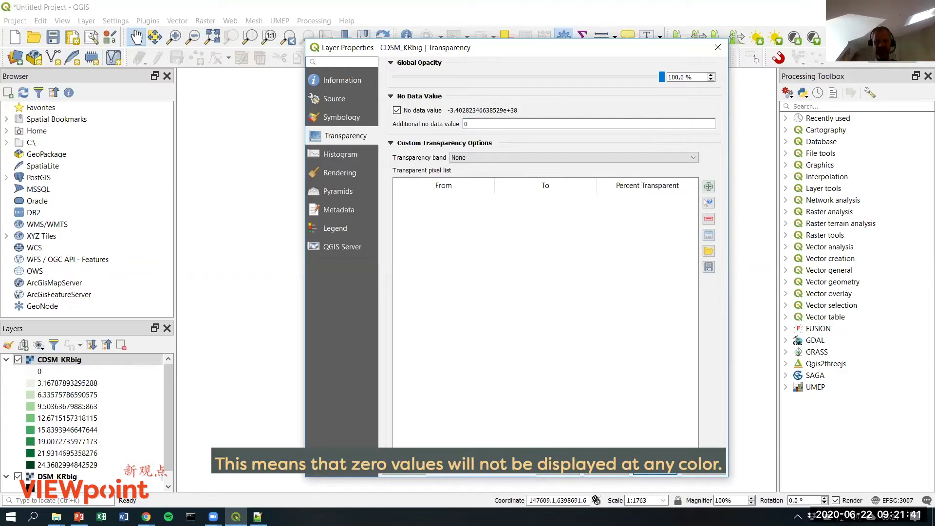
click(557, 470)
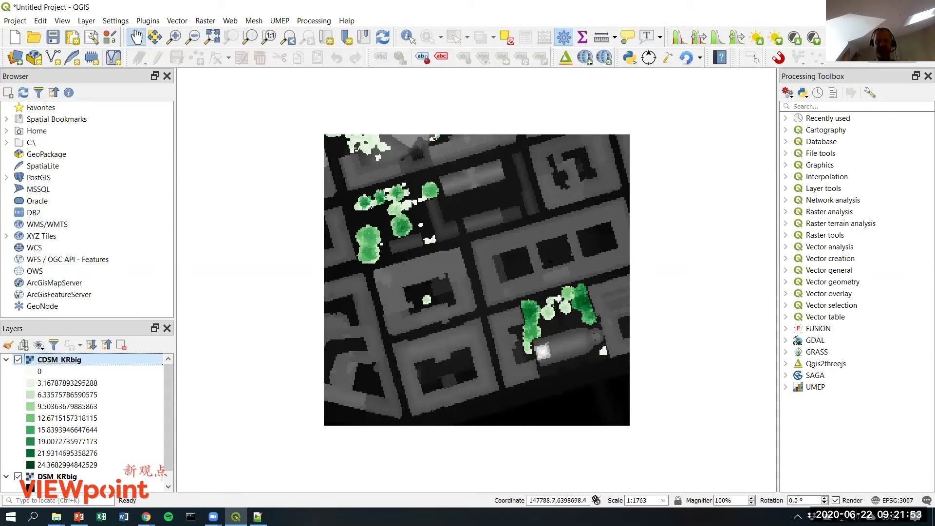
key(alt+Tab)
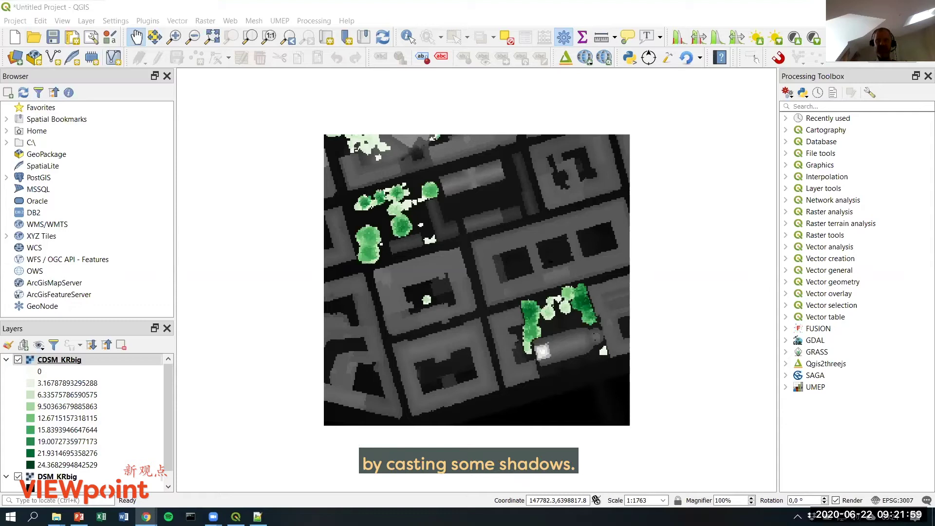
Launch UMEP's Processor > Solar radiation > Daily Shadow Pattern tool
click(281, 22)
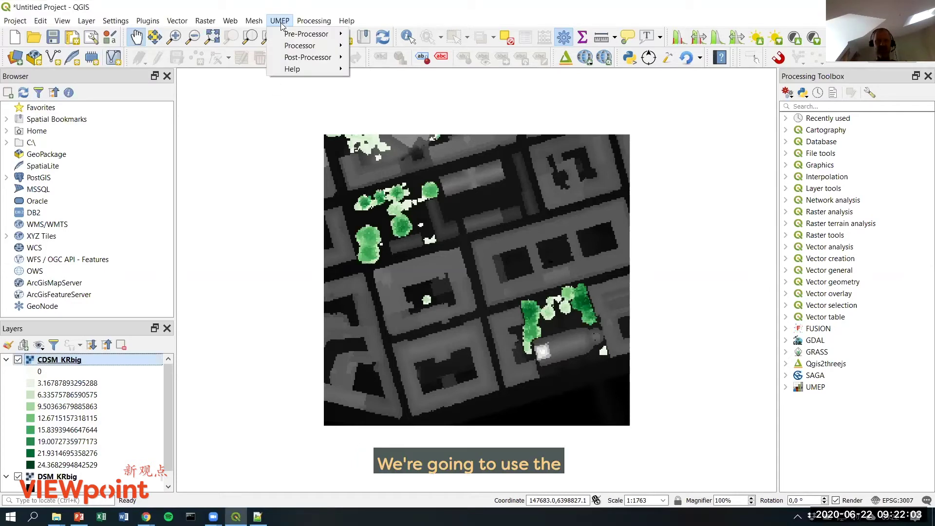
mouse_move(289, 47)
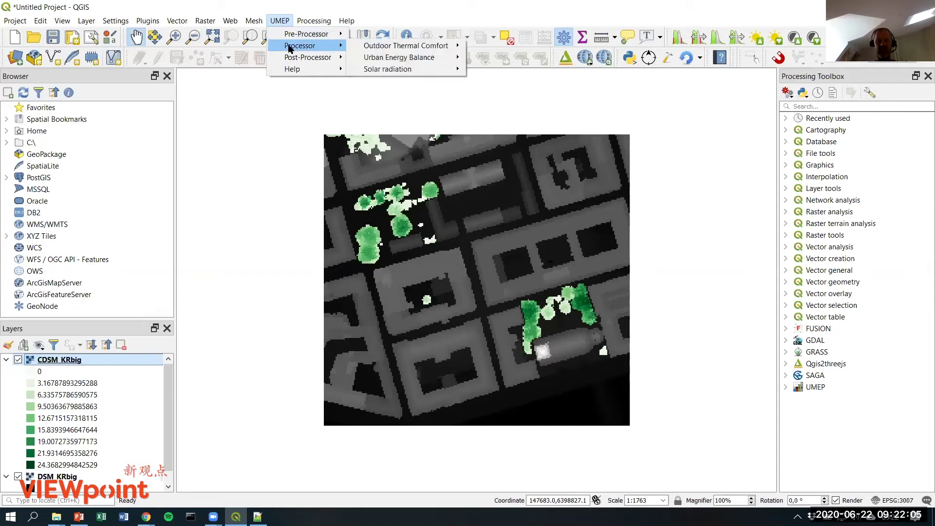
mouse_move(404, 73)
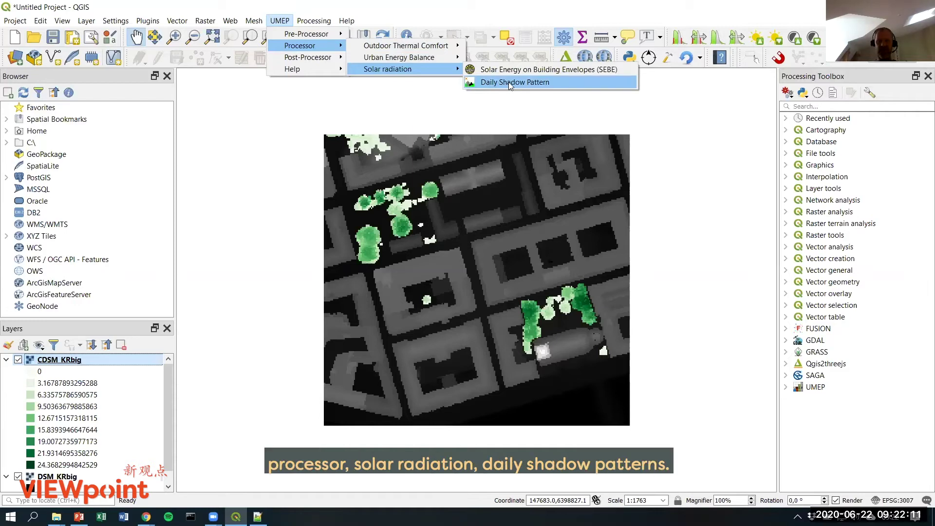
click(539, 84)
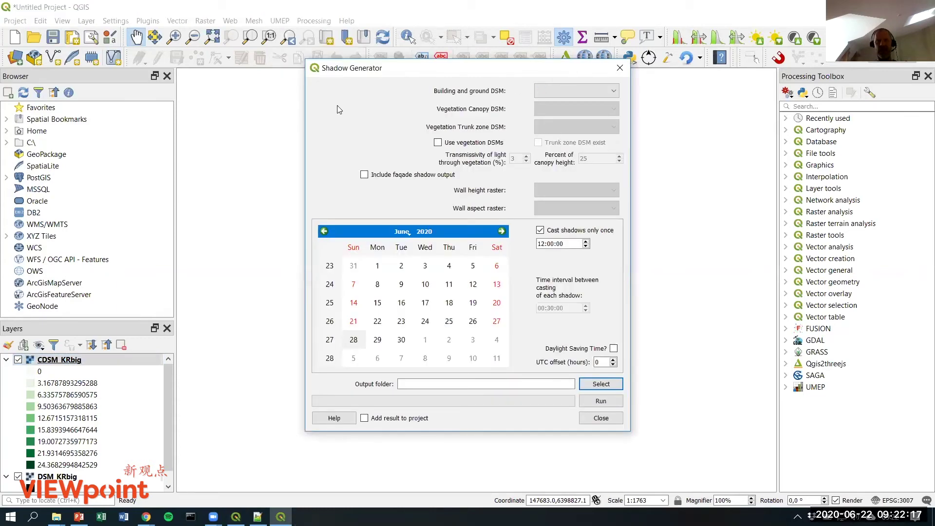
Use DSM_KRbig as building DSM, shadows all day on 21 June, daylight saving, UTC offset 1
click(600, 91)
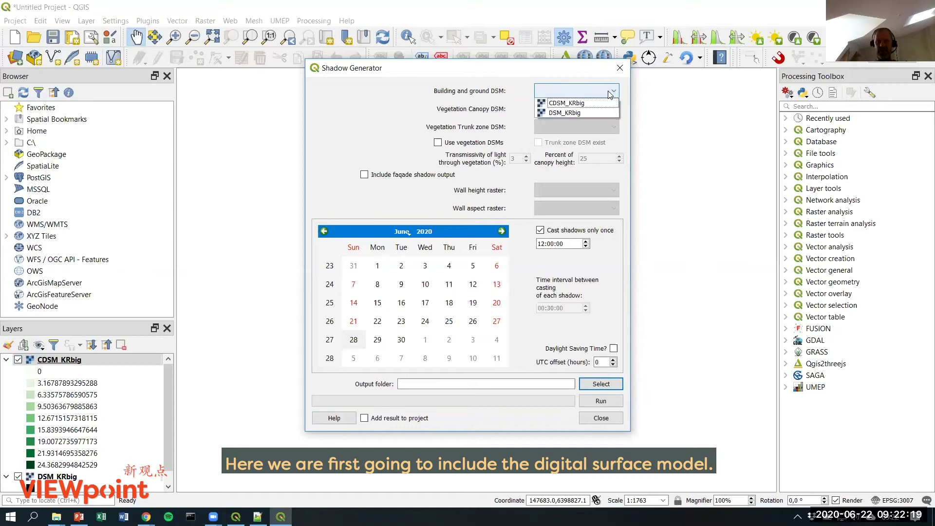
click(574, 113)
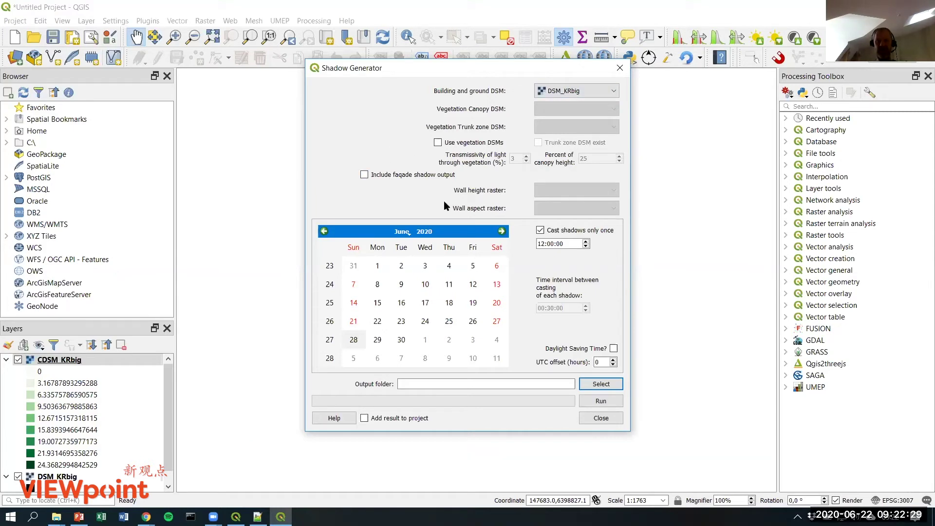
click(540, 231)
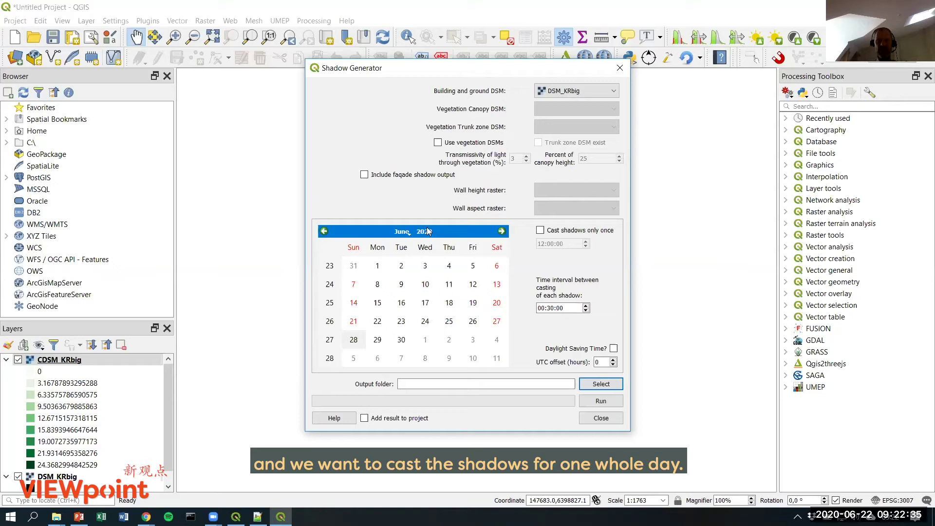
click(355, 322)
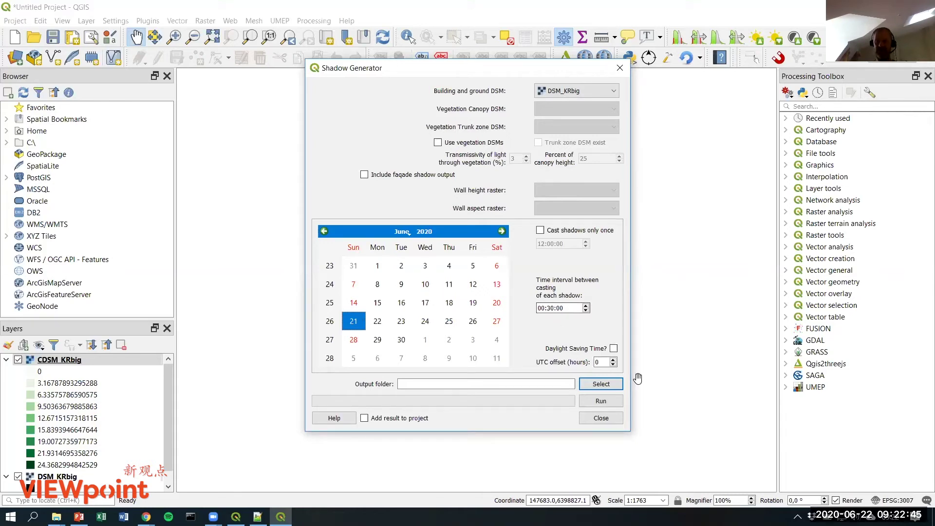
click(614, 348)
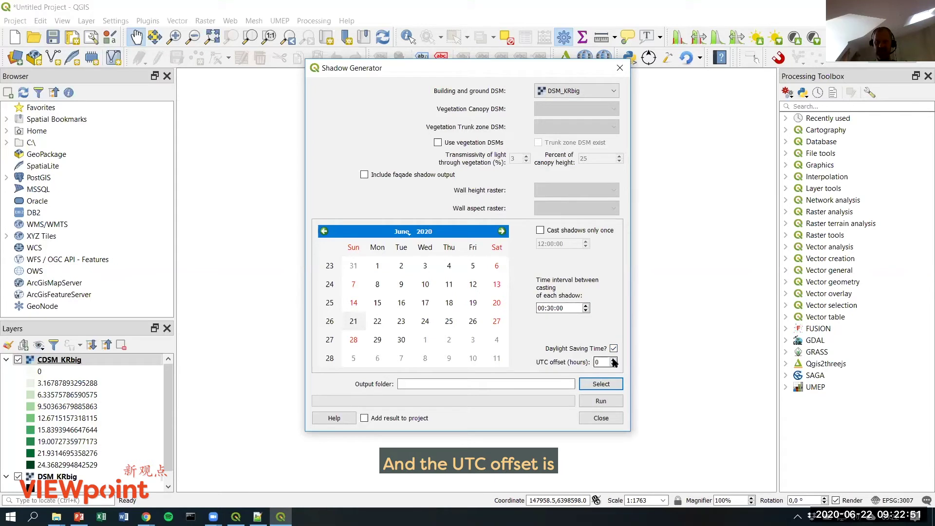
mouse_move(615, 362)
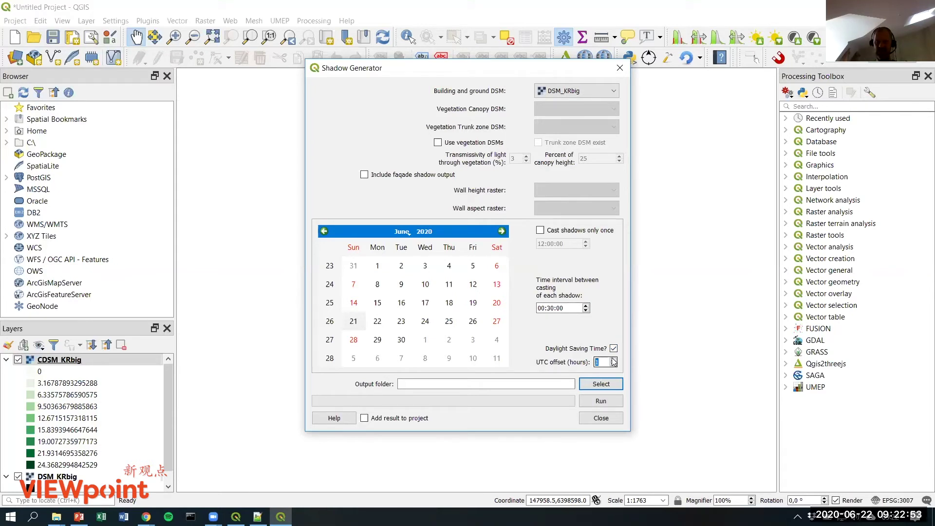
click(614, 360)
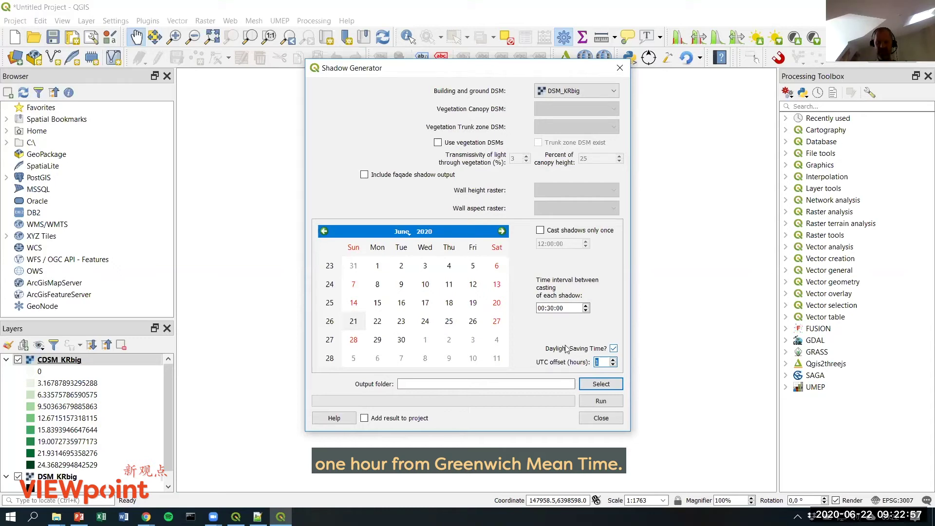
Create a June21_buildings folder inside Desktop\DailyShading and open it as the shadow output location
click(601, 385)
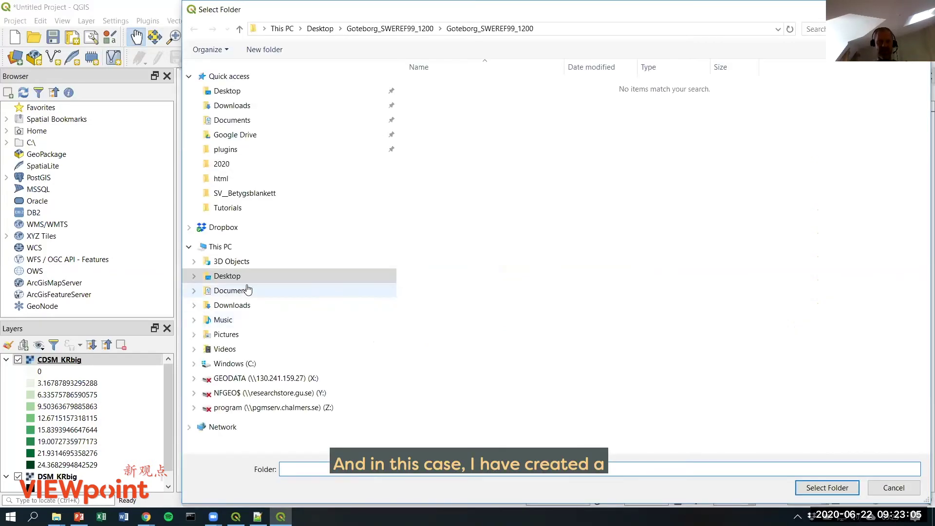
click(227, 276)
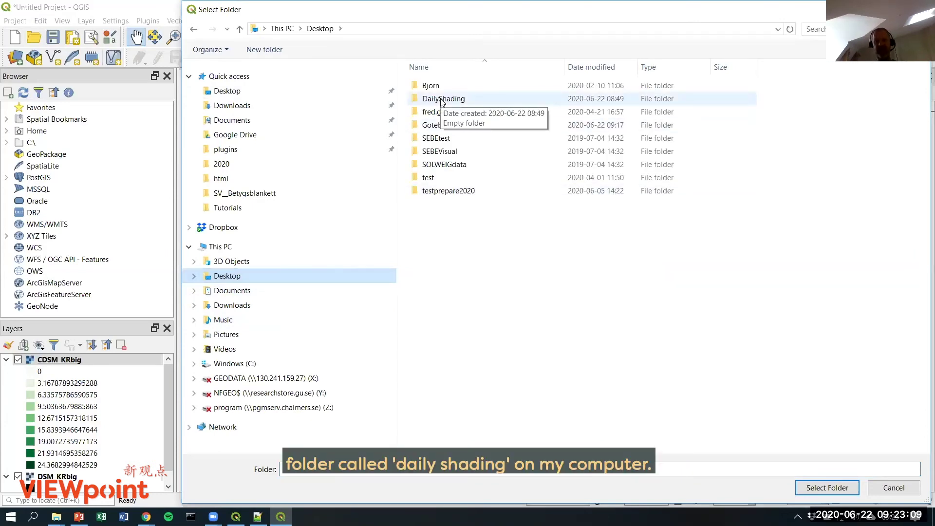
double_click(443, 100)
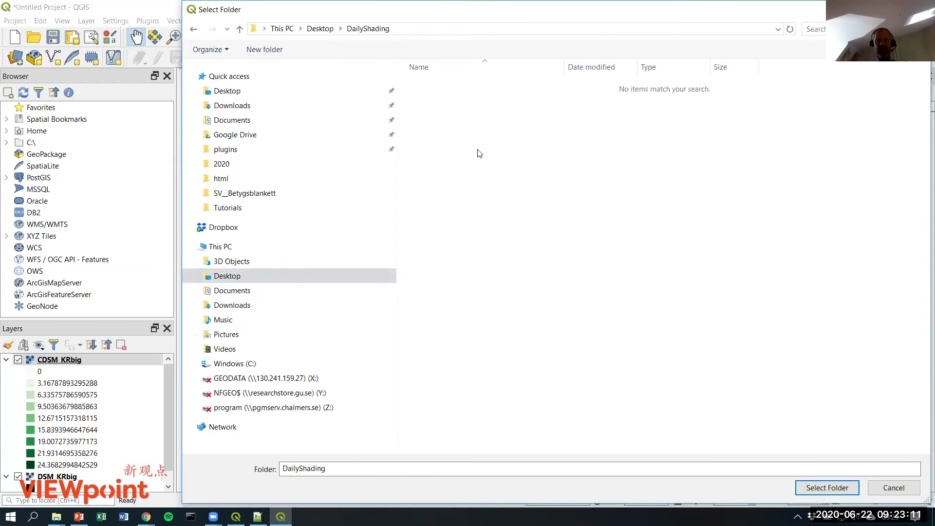
right_click(504, 149)
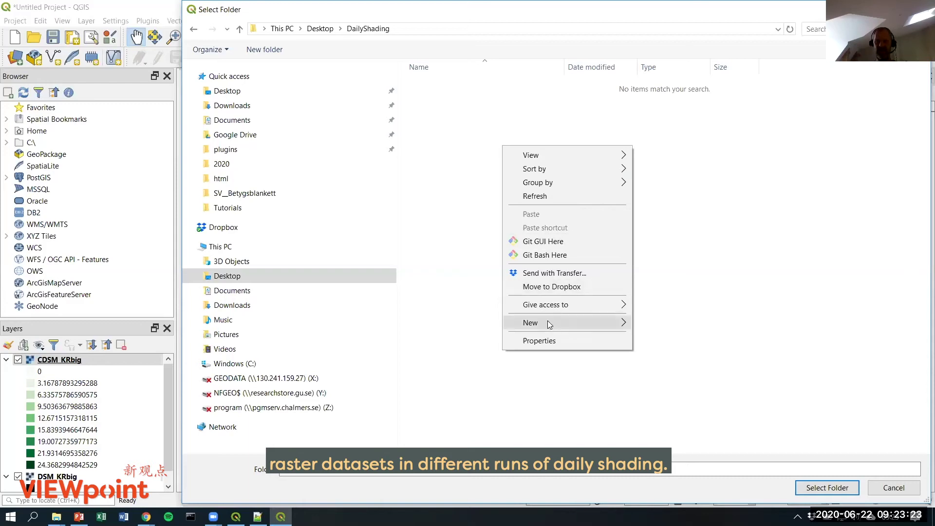
mouse_move(549, 321)
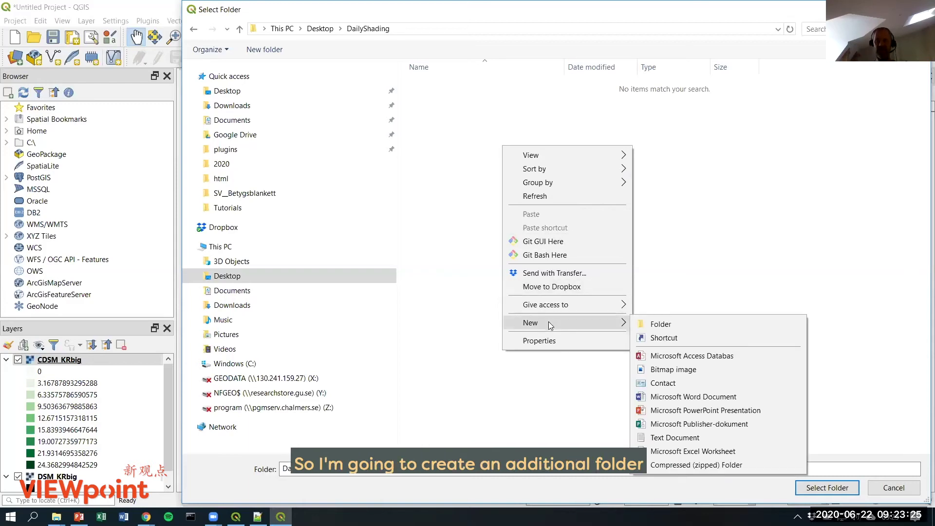
click(689, 325)
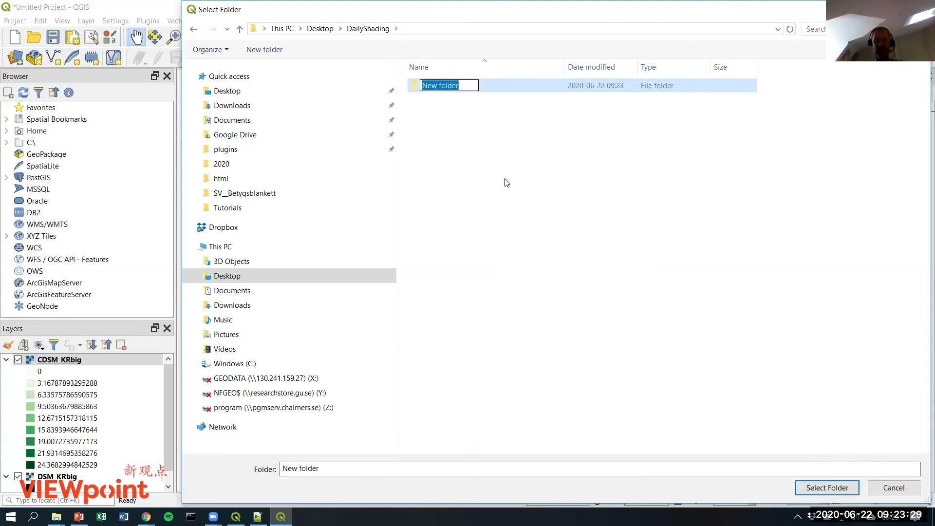
text(June21)
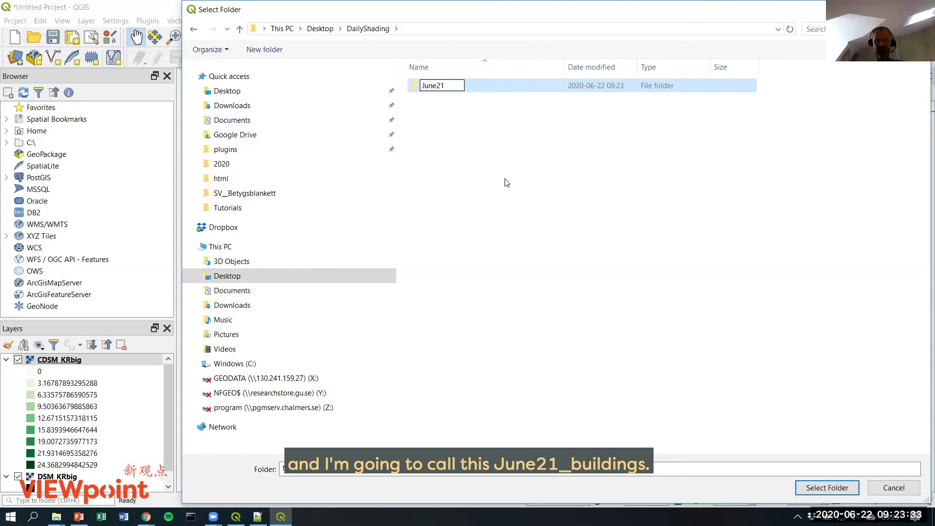
text(_buildings)
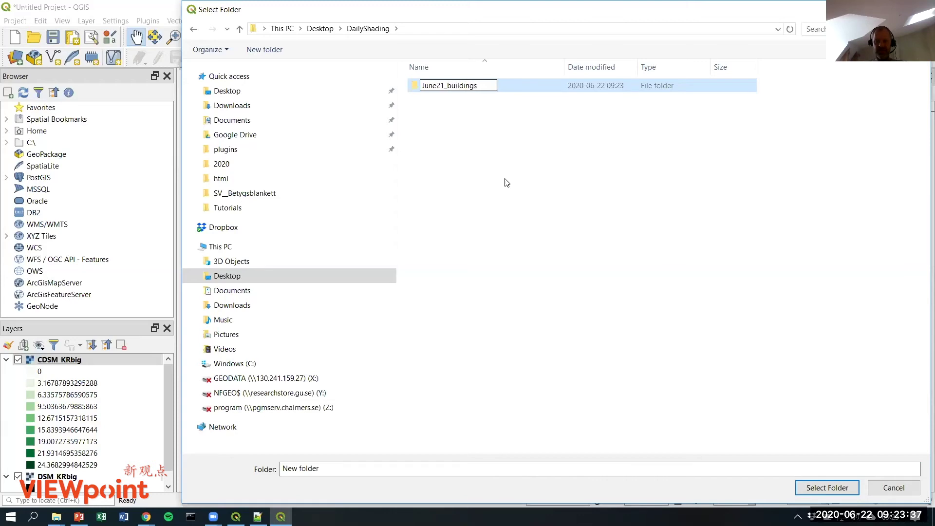
key(Return)
double_click(445, 87)
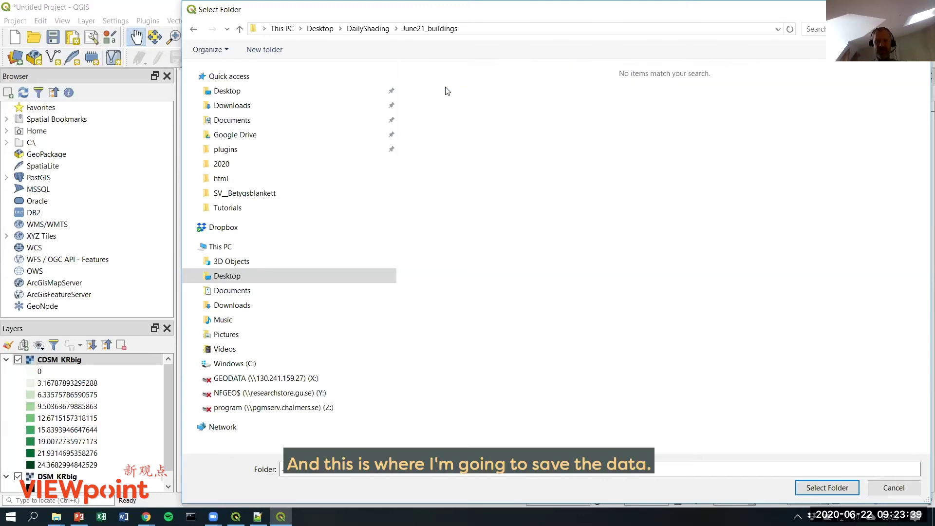
Generate the shadow_fraction_on_20200621 raster into June21_buildings, then close the Shadow Generator
click(827, 489)
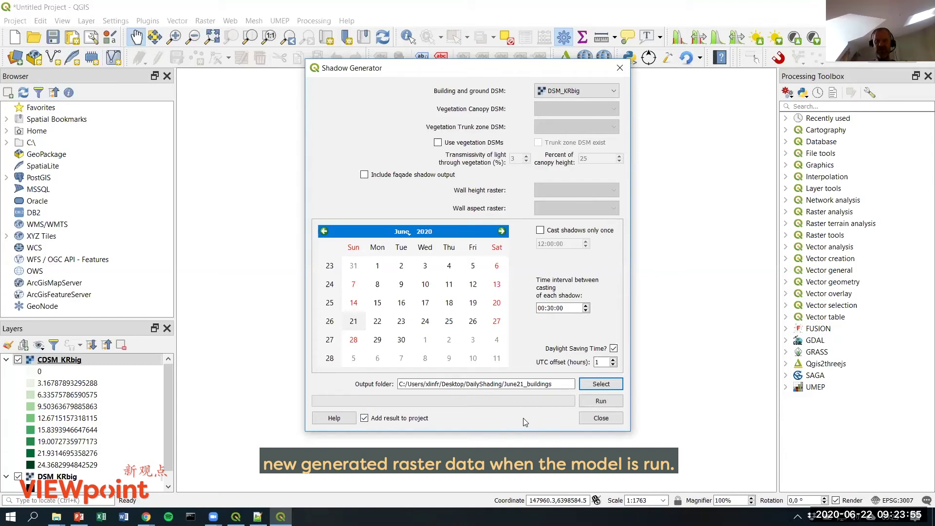
click(609, 401)
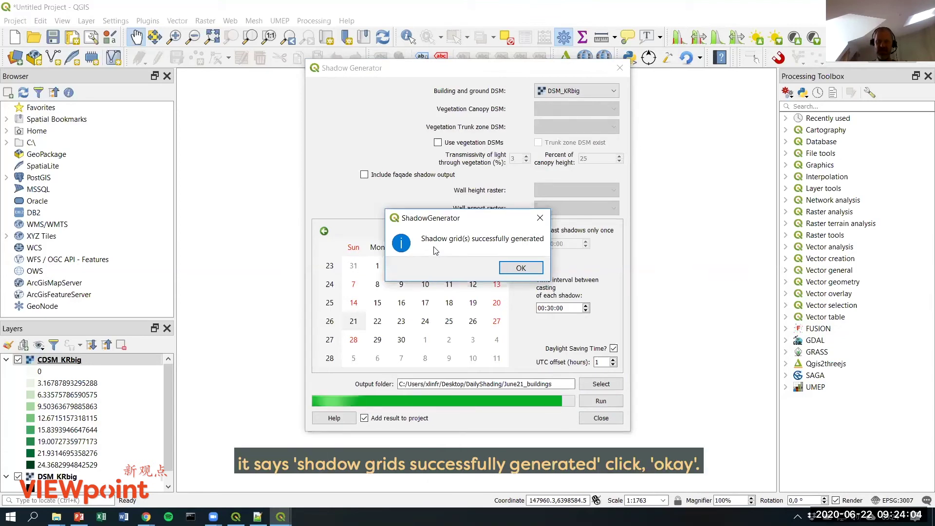
click(521, 270)
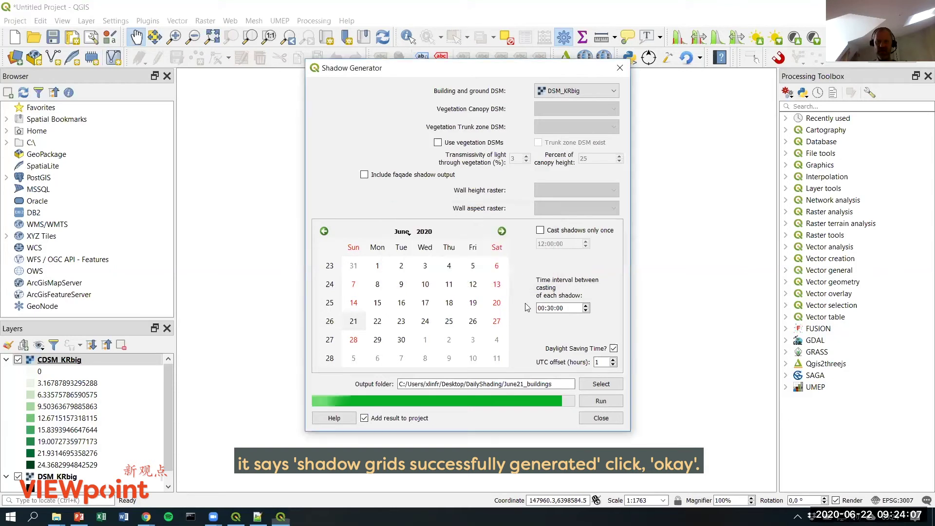
click(601, 419)
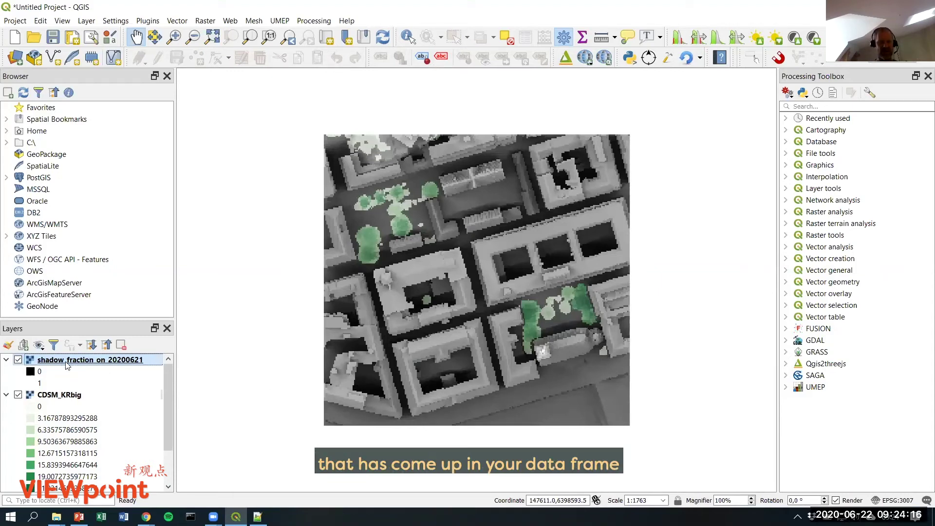
Hide the CDSM_KRbig canopy and DSM_KRbig layers so only the shadow fraction raster shows
mouse_move(64, 365)
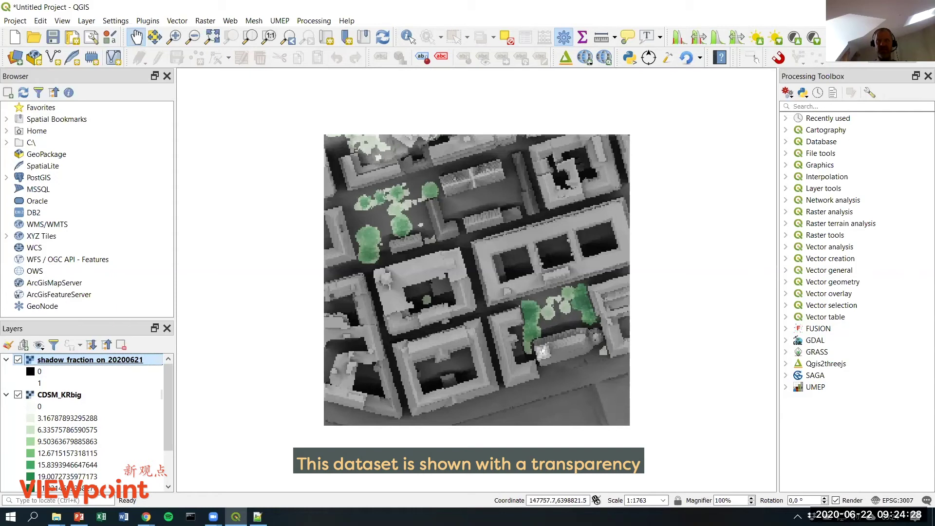
key(alt+Tab)
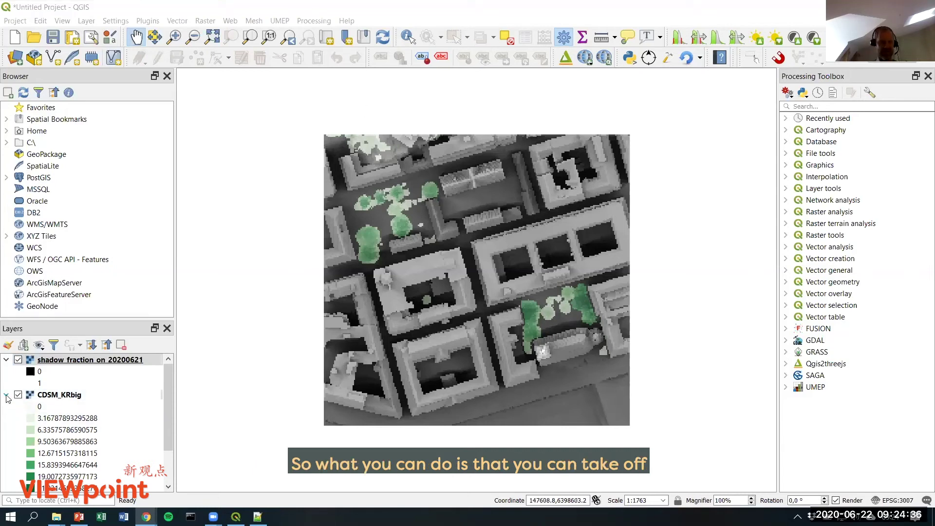
click(6, 395)
click(18, 395)
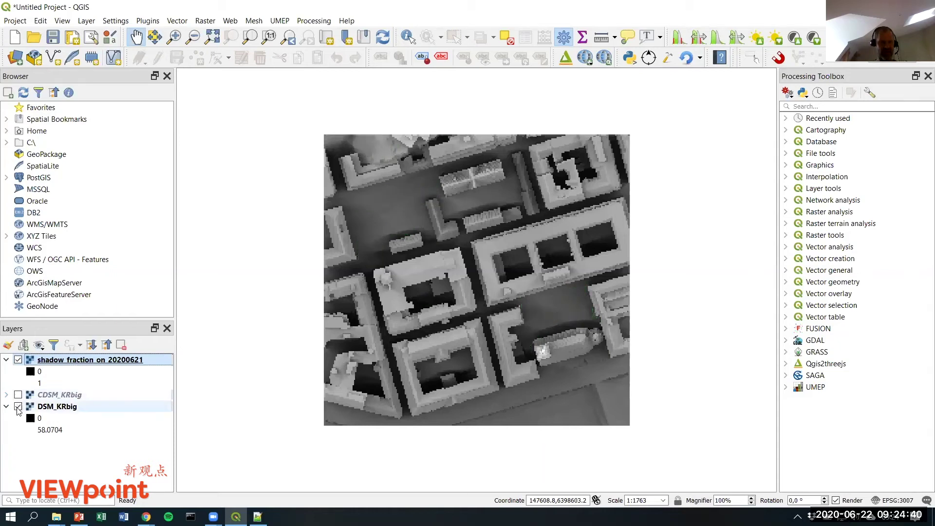
click(18, 407)
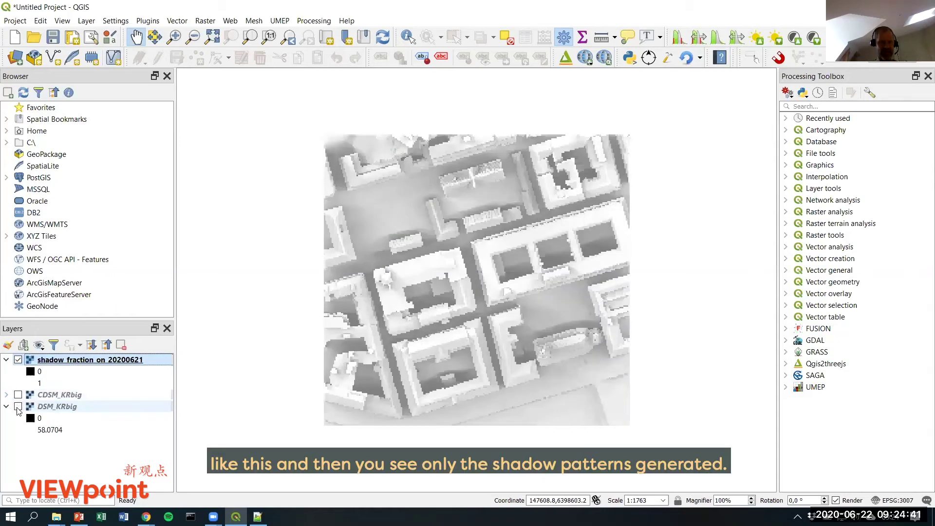
Set the shadow_fraction_on_20200621 layer's global opacity to 100%
right_click(86, 364)
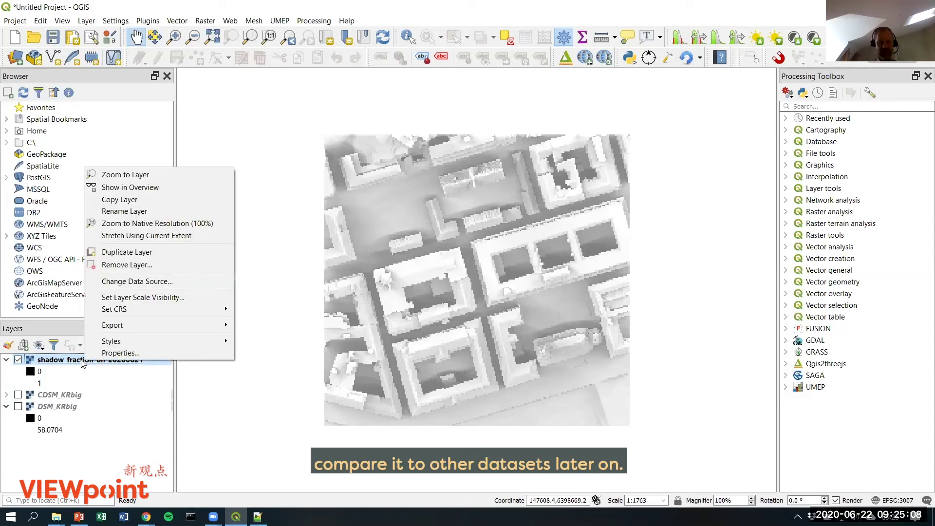
click(121, 353)
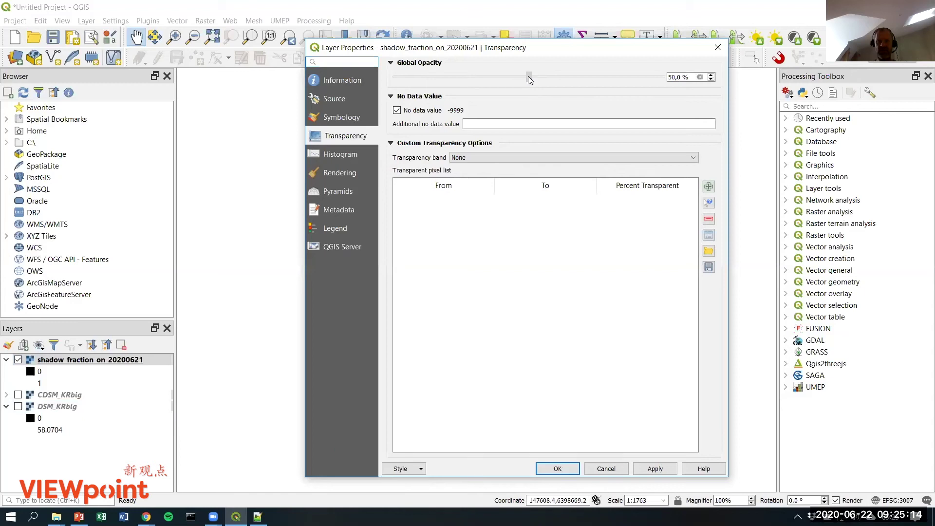
drag(530, 79, 662, 79)
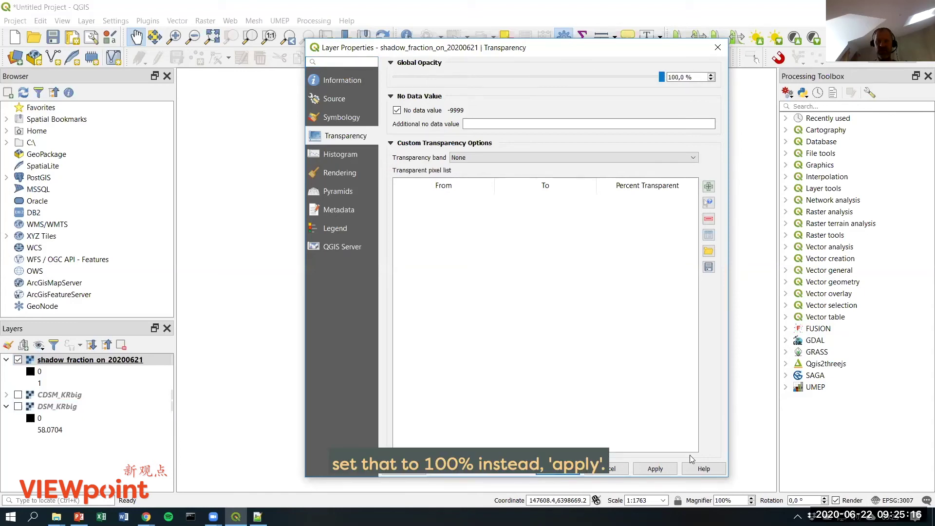
click(656, 470)
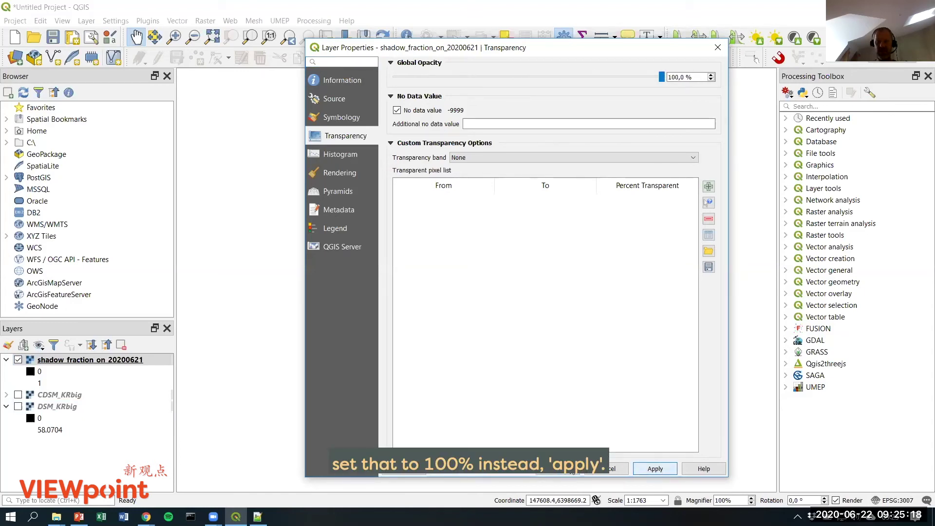
click(558, 469)
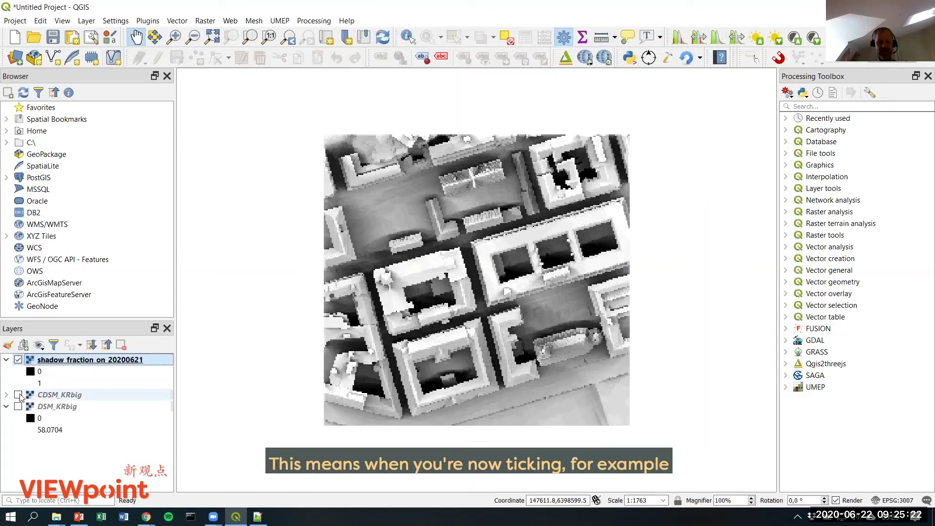
Show DSM_KRbig again and toggle the shadow fraction layer off and on to compare
click(19, 408)
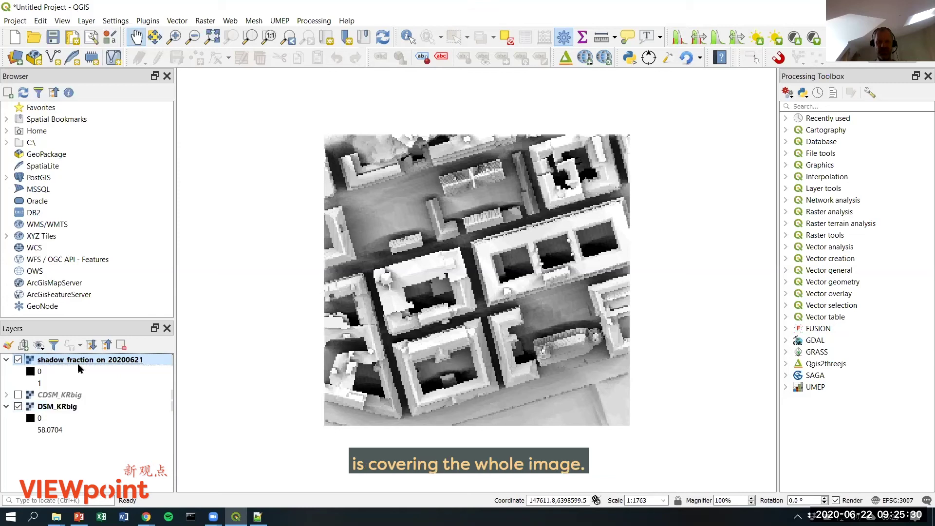
click(18, 361)
click(18, 361)
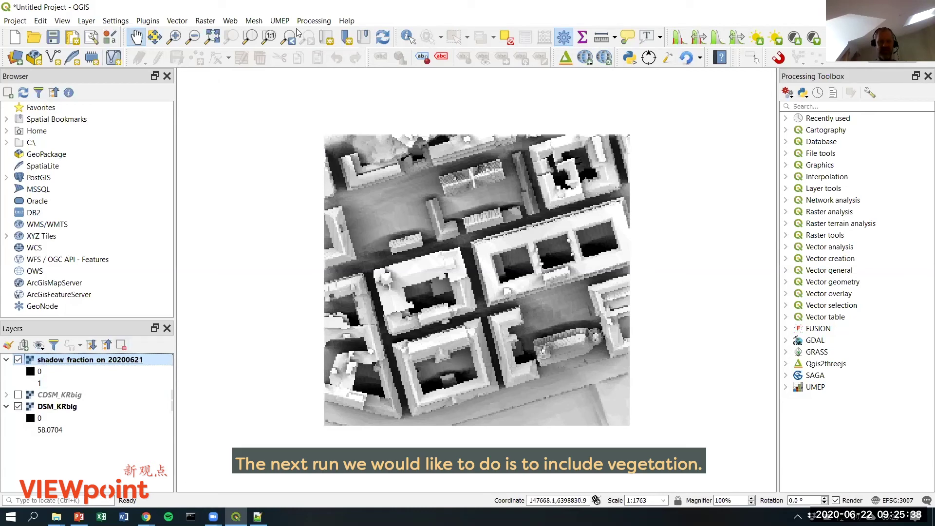
Launch UMEP's Daily Shadow Pattern tool with DSM_KRbig as the building and ground DSM
click(280, 21)
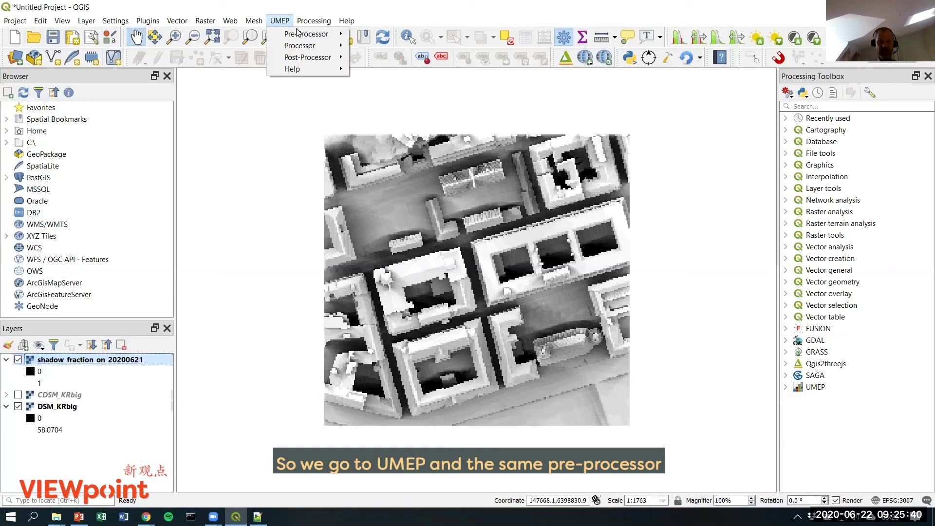
mouse_move(295, 47)
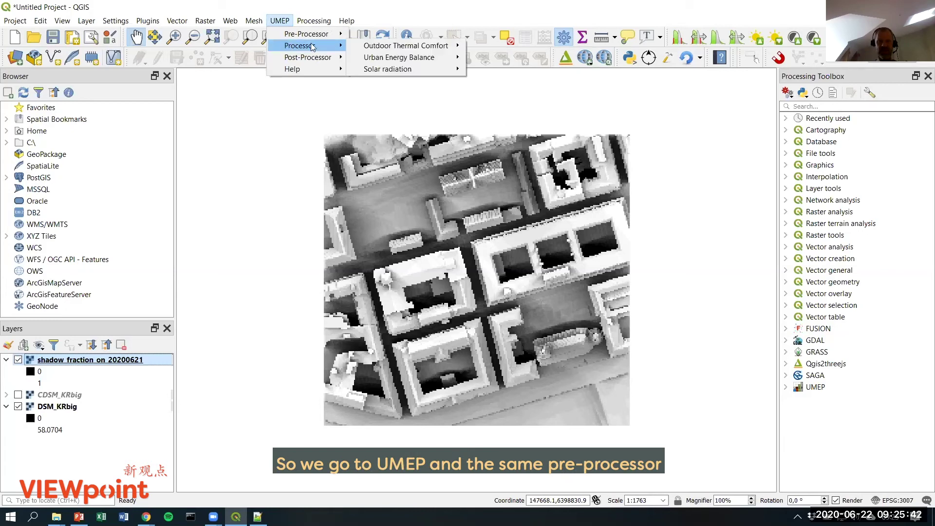
mouse_move(422, 70)
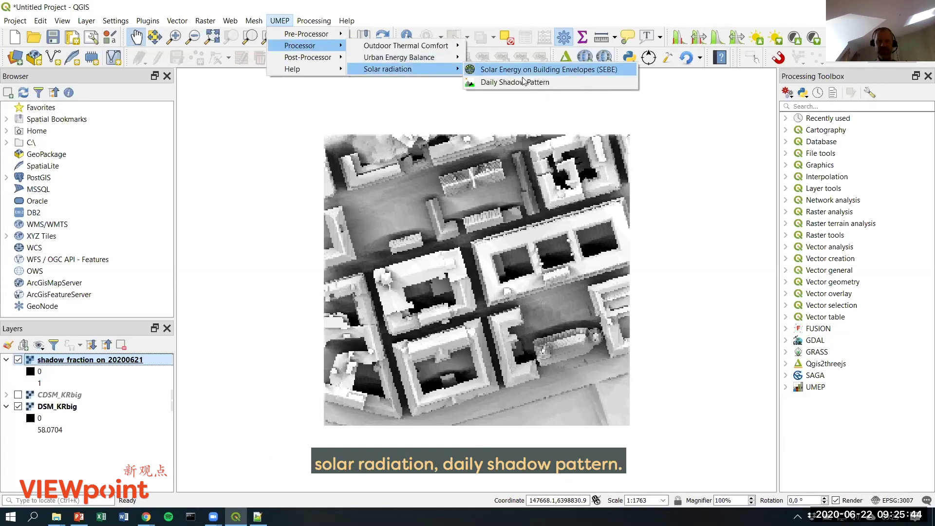
click(531, 84)
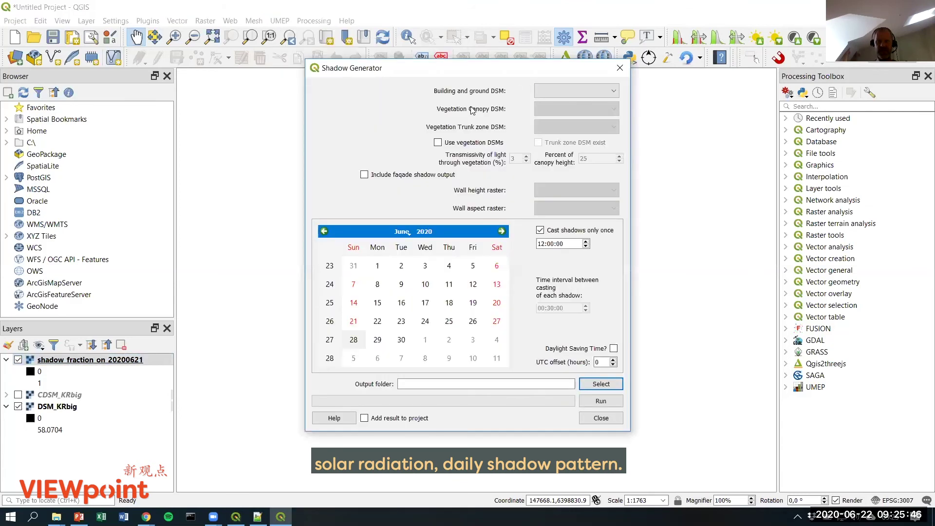
click(564, 91)
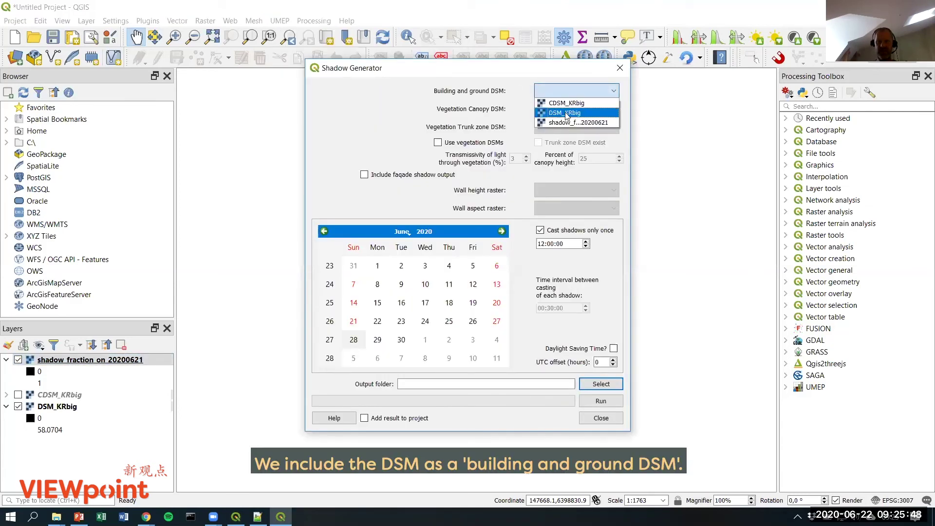
click(567, 113)
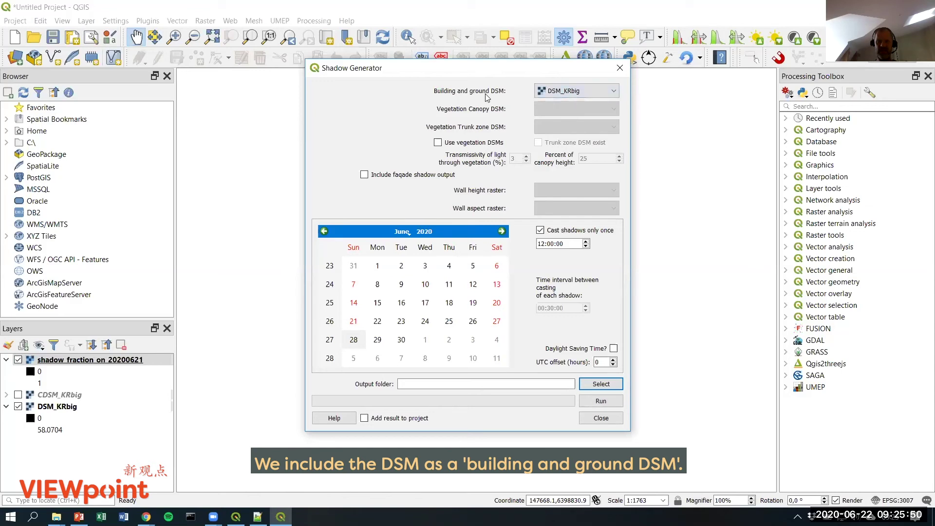
Add CDSM_KRbig as vegetation canopy DSM, cast shadows all day, pick 21 June and daylight saving
click(438, 142)
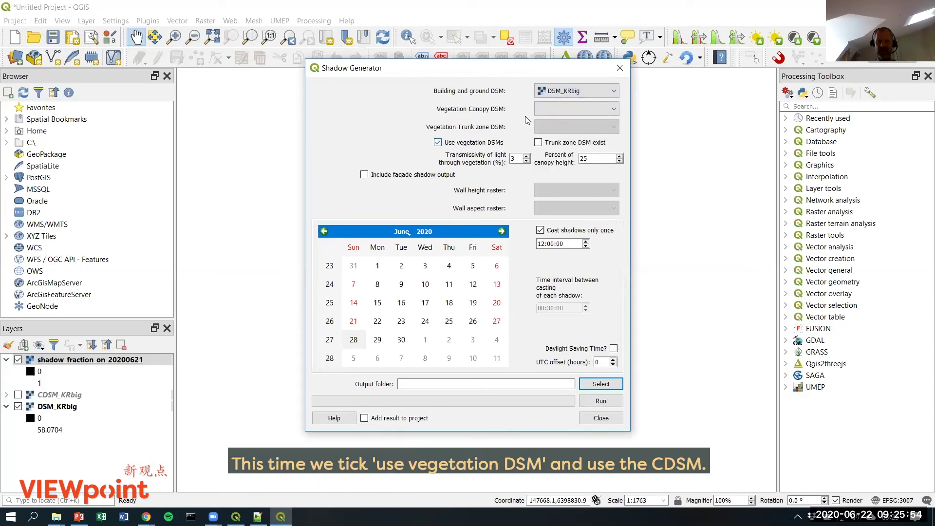
click(558, 112)
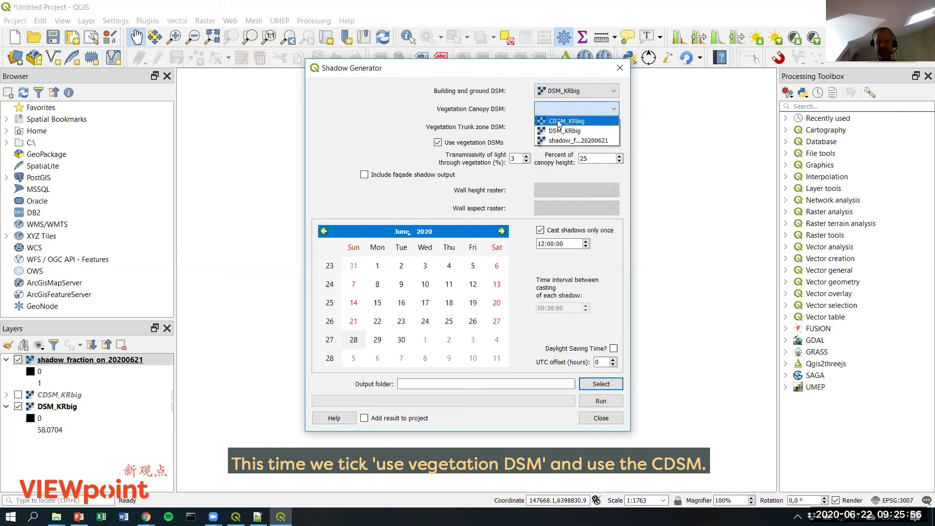
click(563, 121)
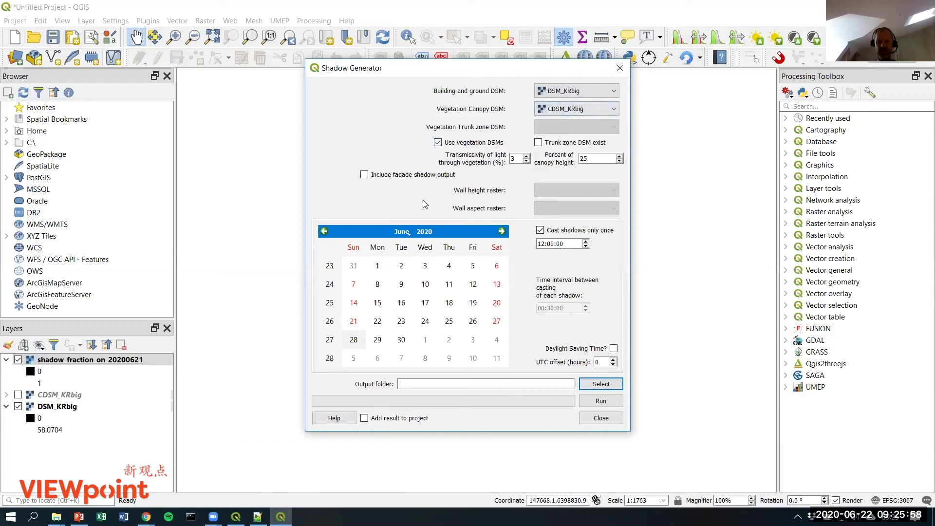
click(541, 231)
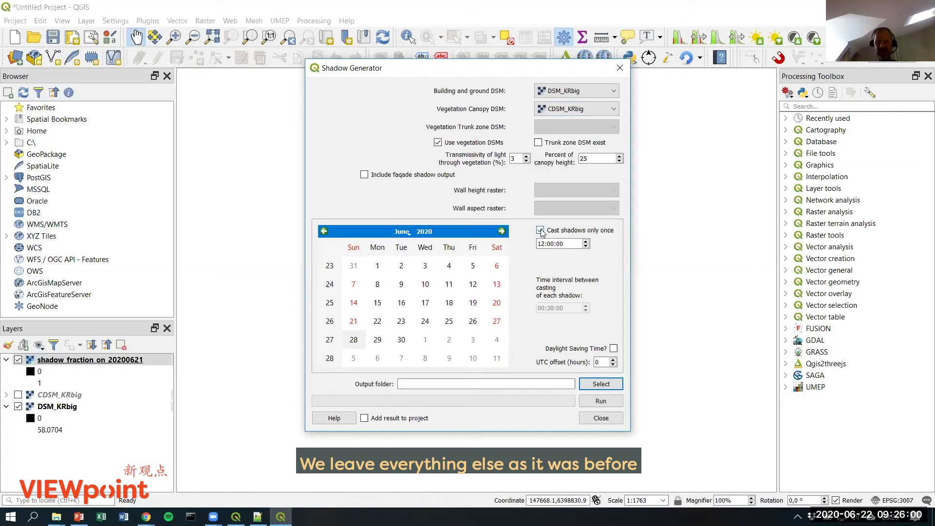
click(356, 322)
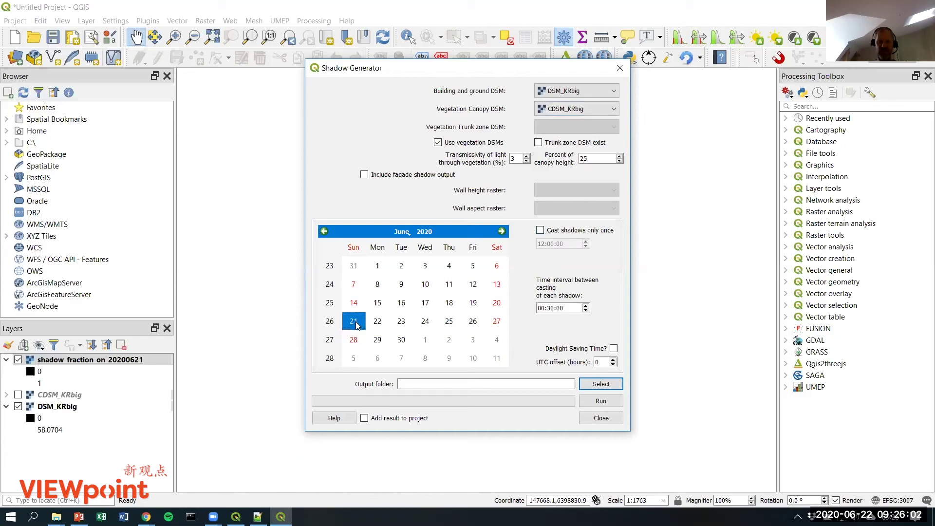
click(614, 349)
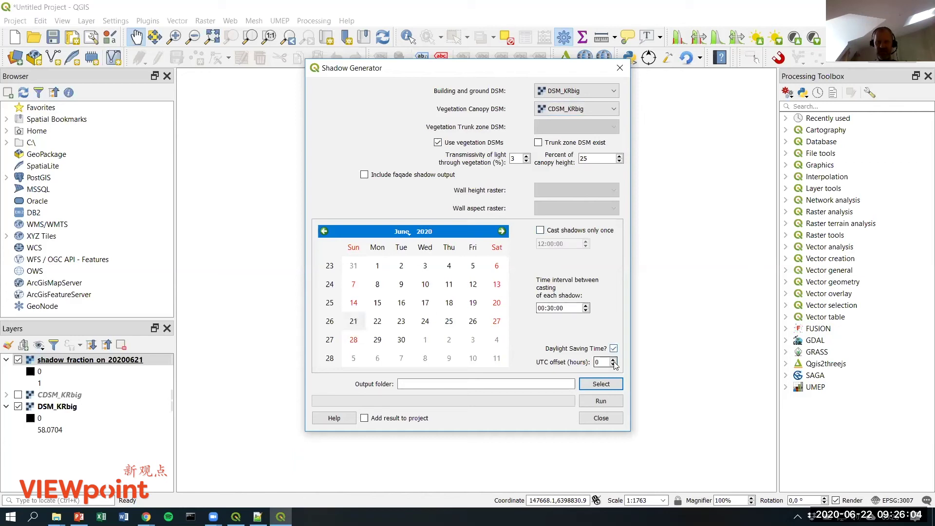
Create a June21_buildingsvegetation folder inside DailyShading and open it as the output location
click(604, 385)
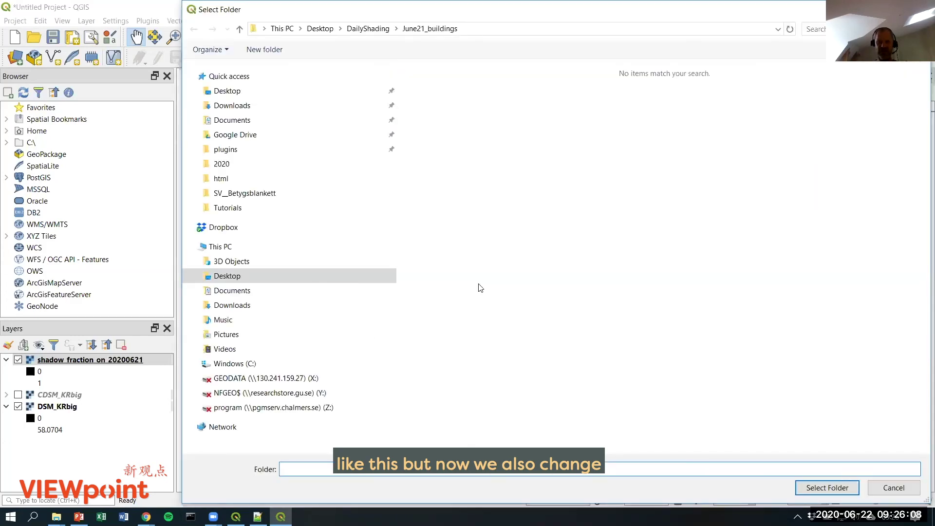
click(368, 29)
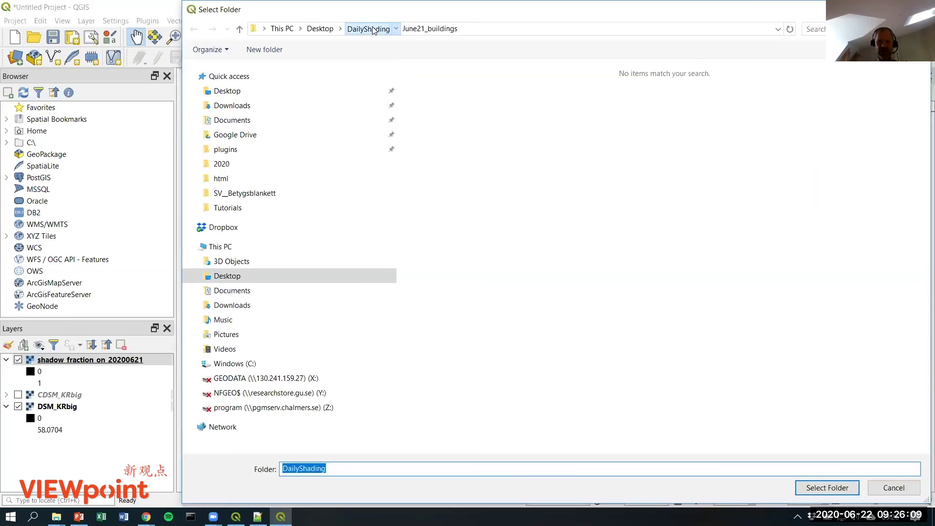
right_click(481, 147)
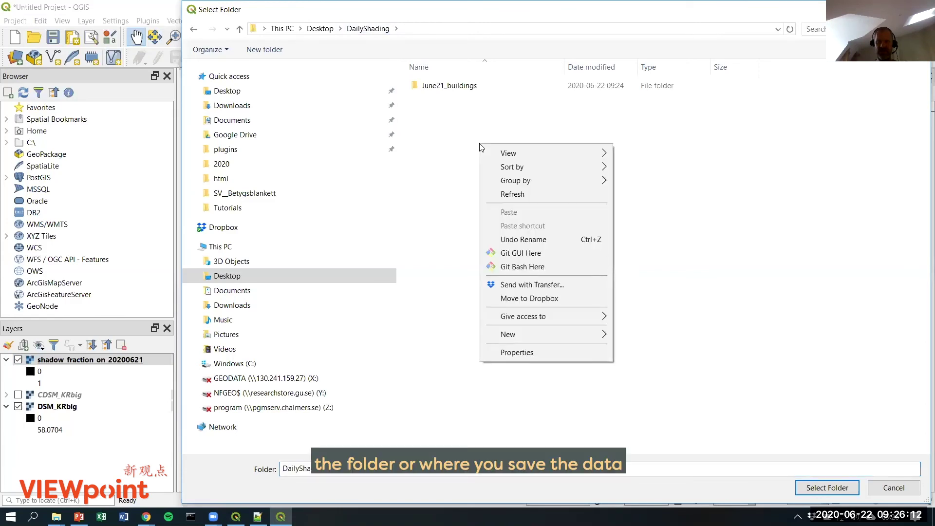
mouse_move(559, 336)
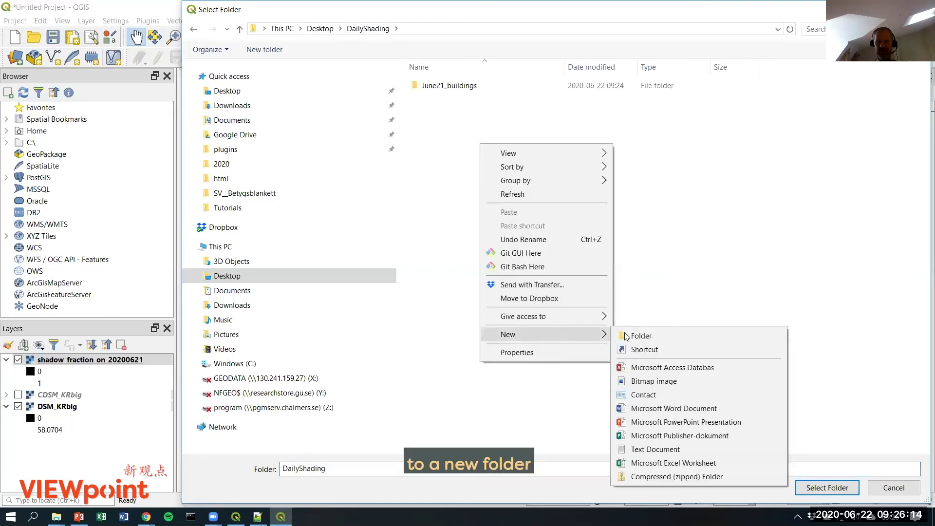
click(651, 335)
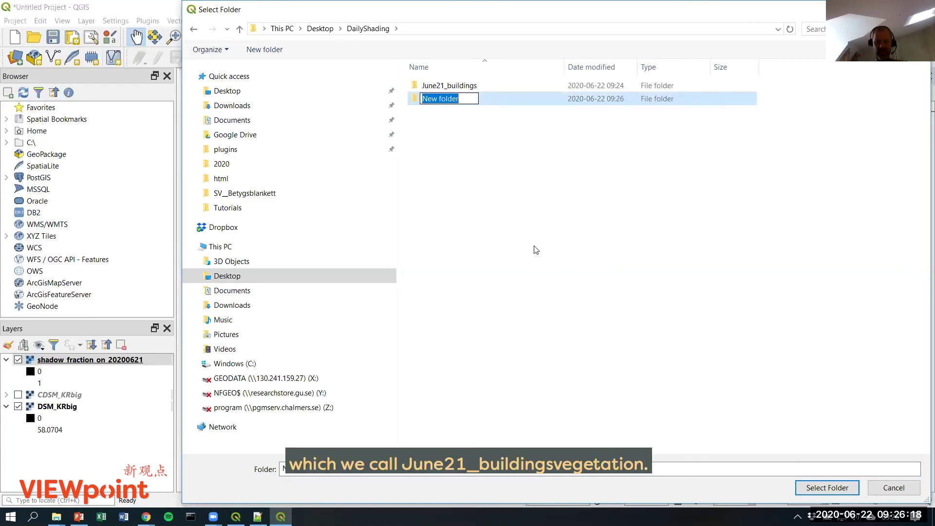
text(June21)
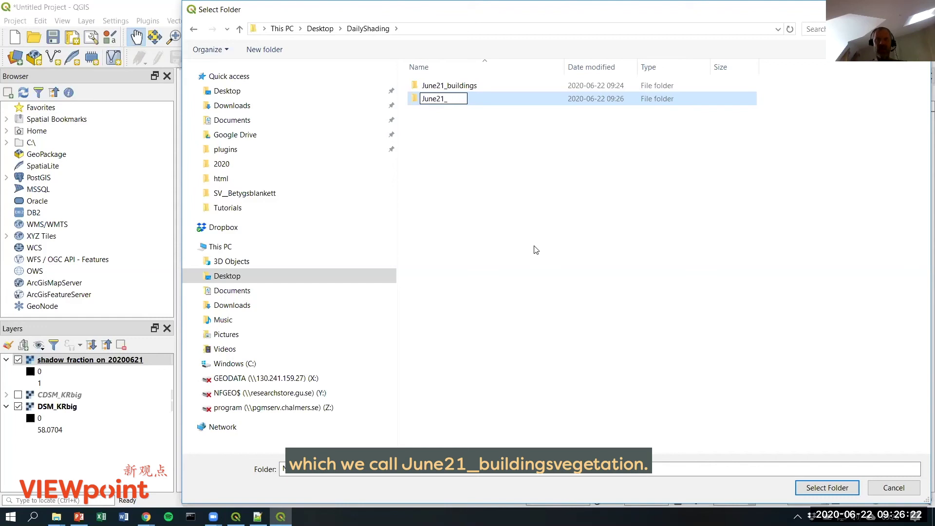
text(_buil)
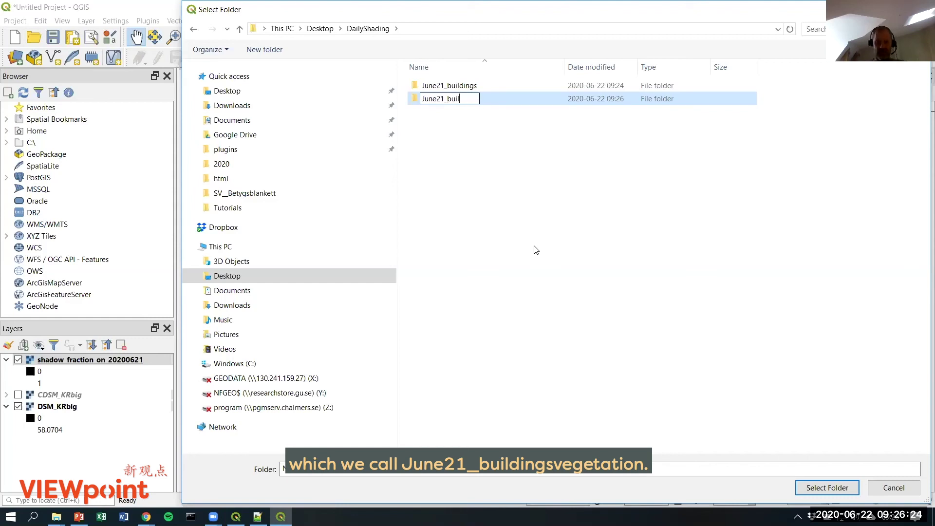
text(dings)
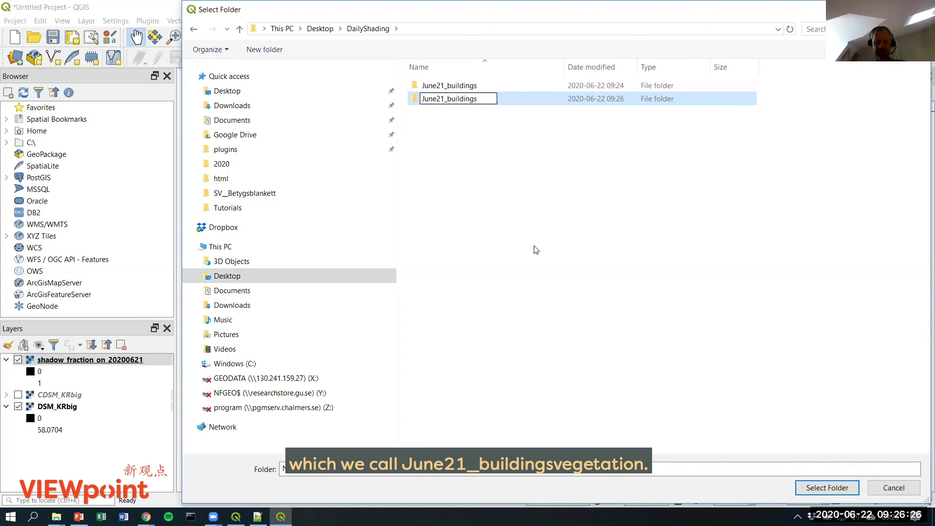
text(vegetation)
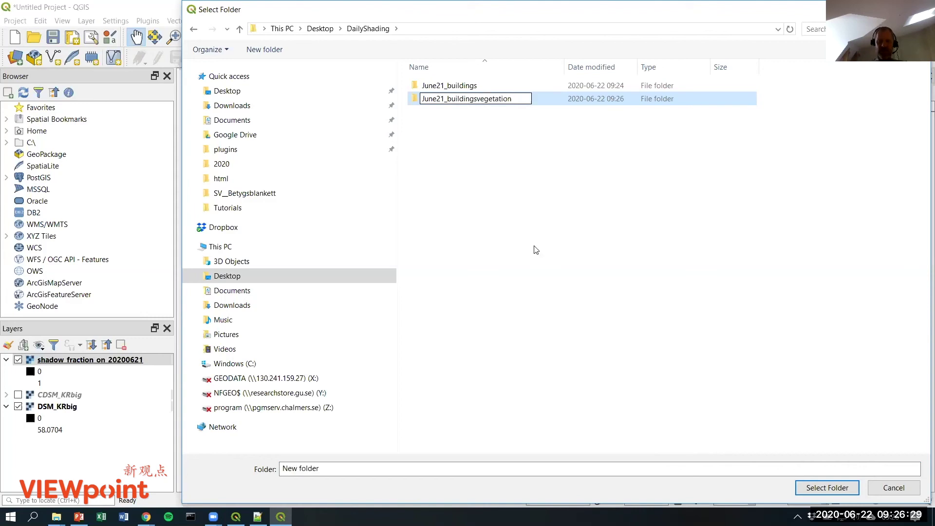
key(Return)
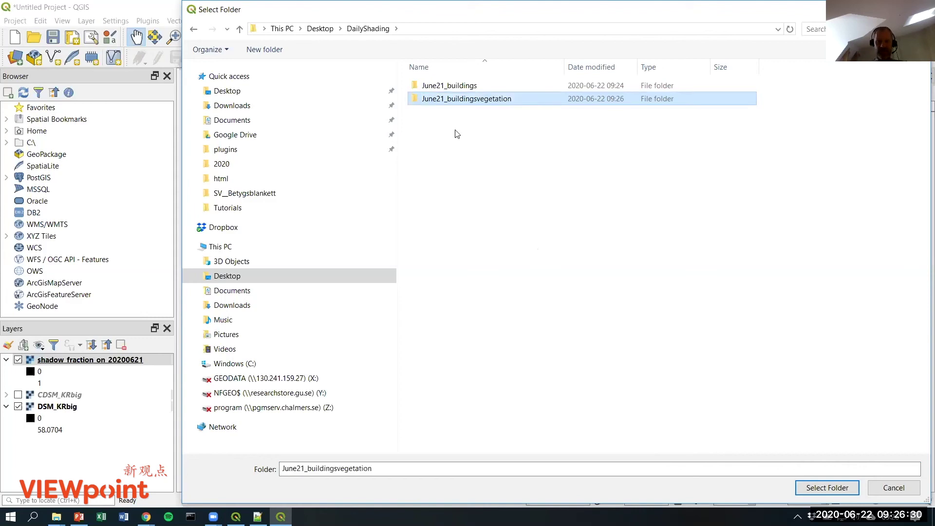
double_click(423, 99)
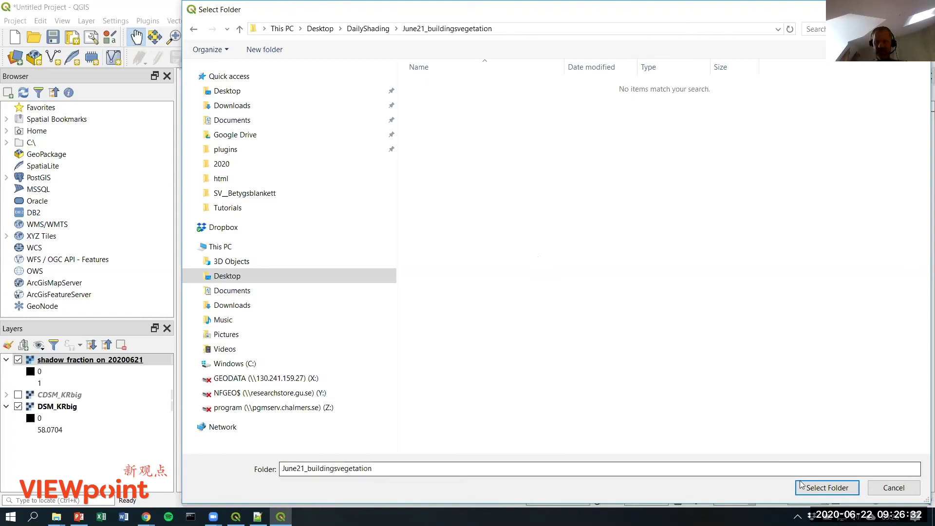
Run the vegetation-inclusive shadow calculation into June21_buildingsvegetation, adding the result to the project
click(827, 489)
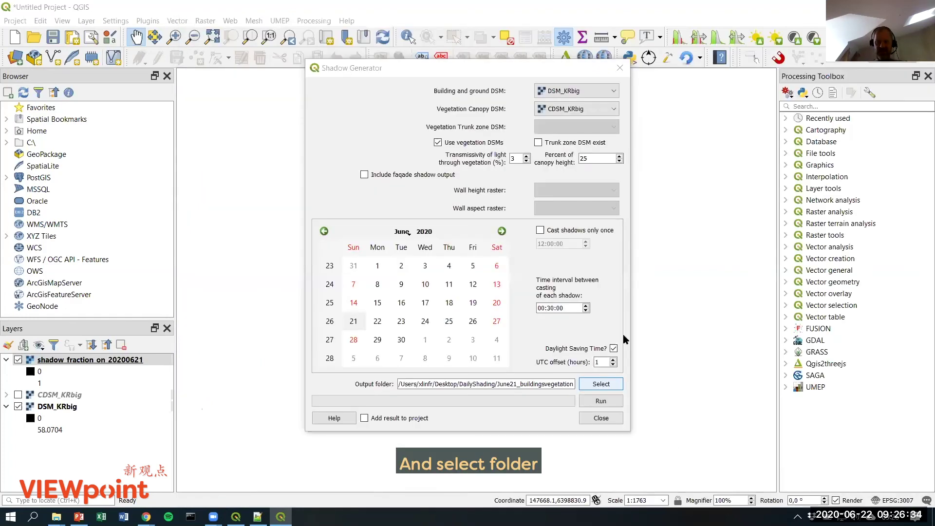
click(367, 418)
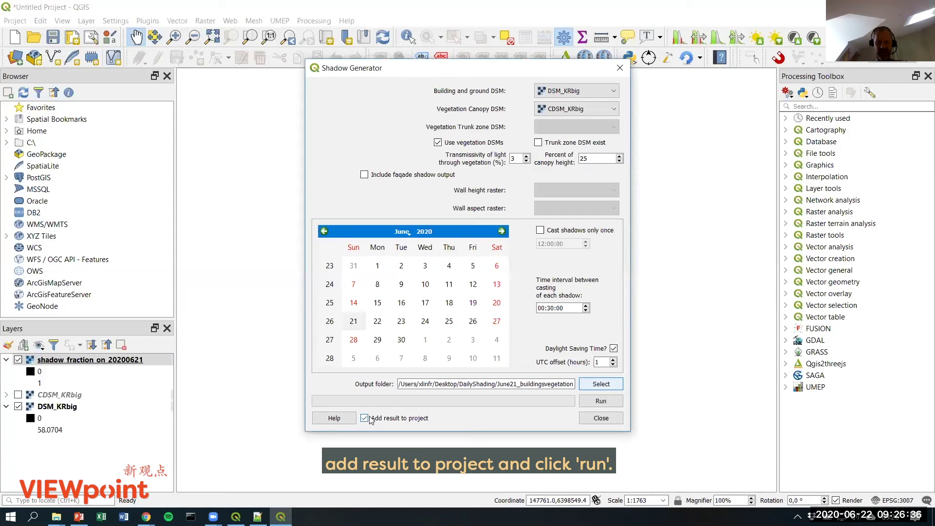
click(604, 402)
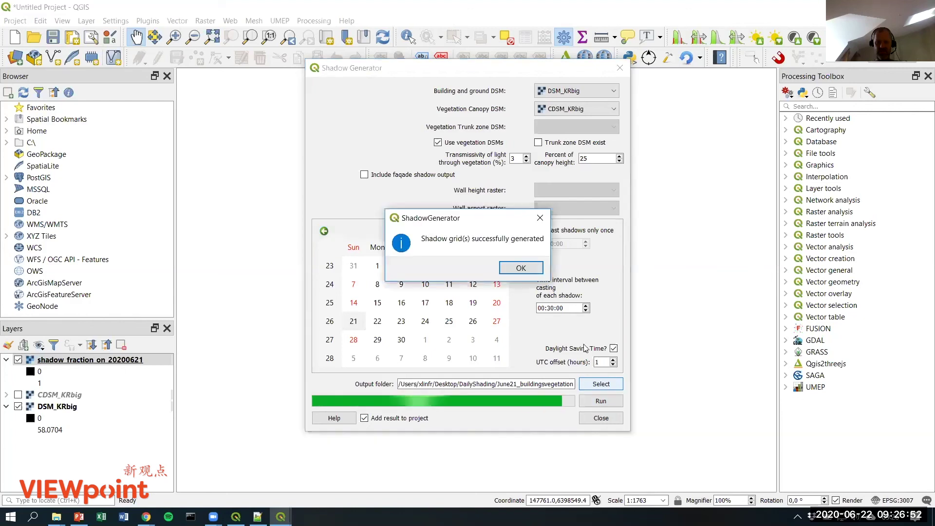
click(511, 270)
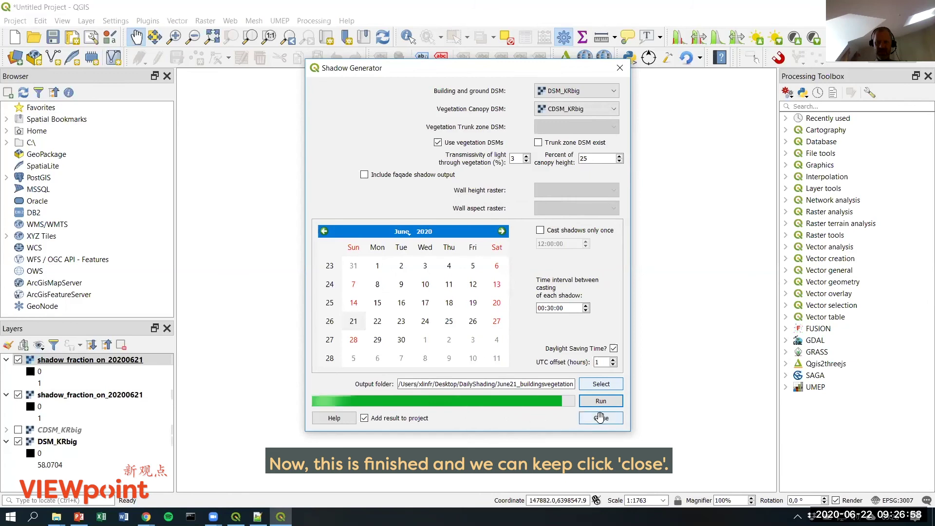
click(601, 420)
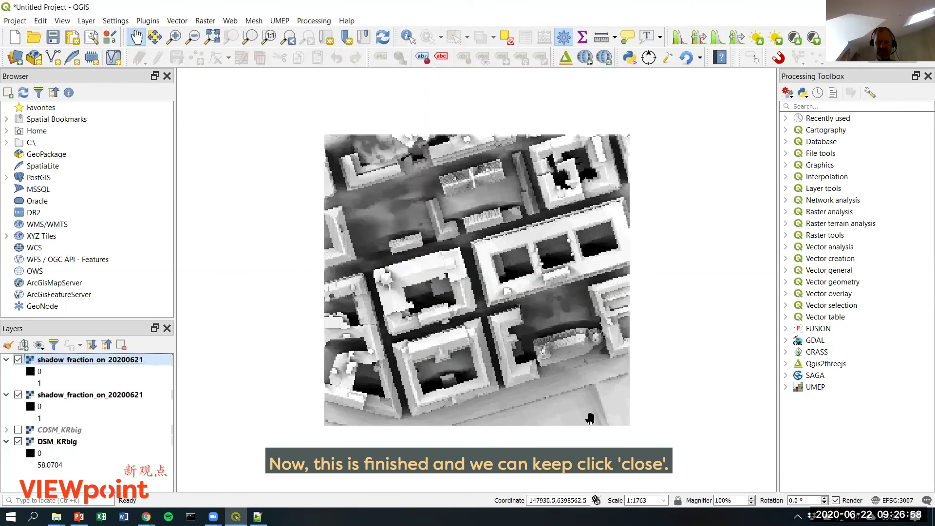
Hide the buildings-only shadow layer and DSM_KRbig, leaving the vegetation shadow layer on top
click(18, 396)
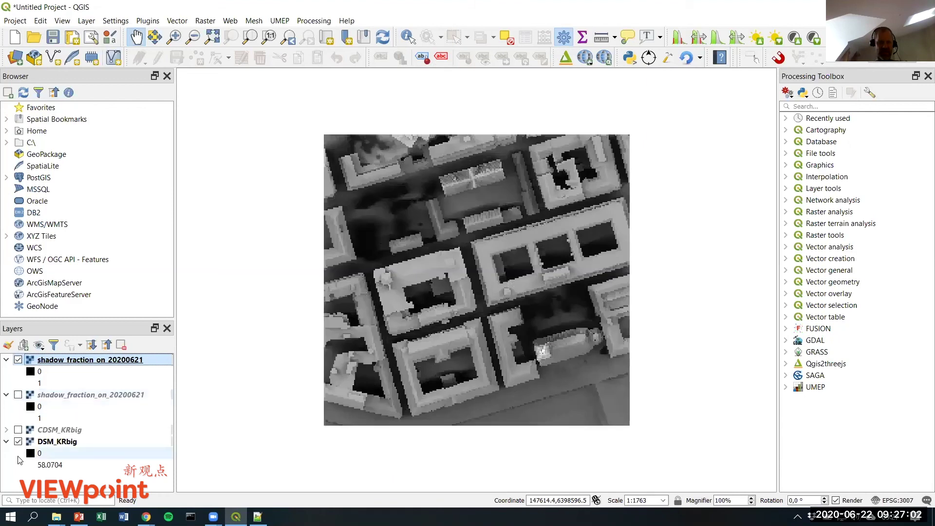
click(18, 442)
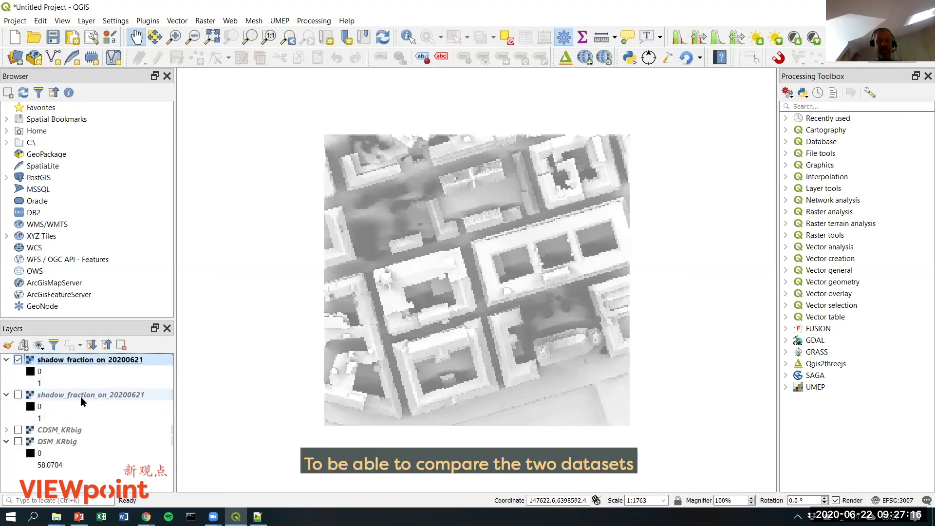
mouse_move(81, 397)
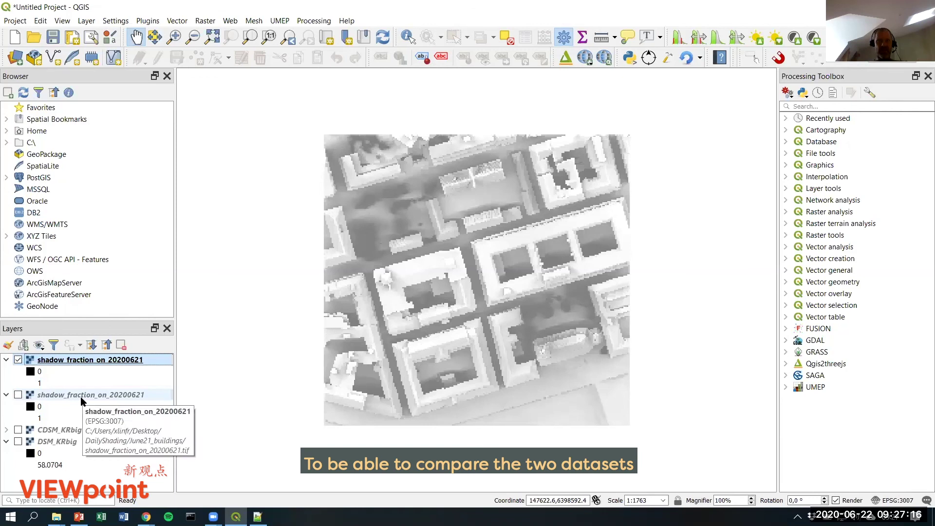
right_click(70, 361)
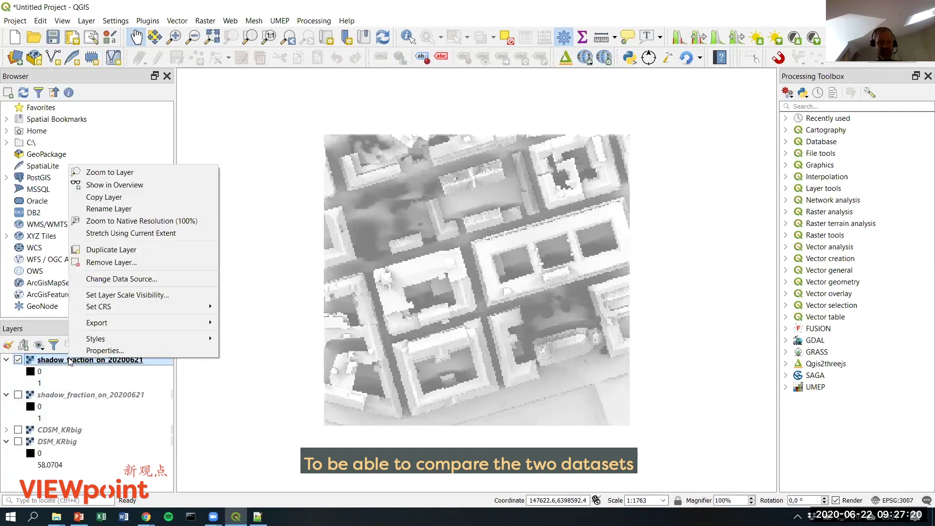
Set the top shadow layer to 100% opacity and rename it shadow_fraction_on_20200621_vegetation
click(104, 351)
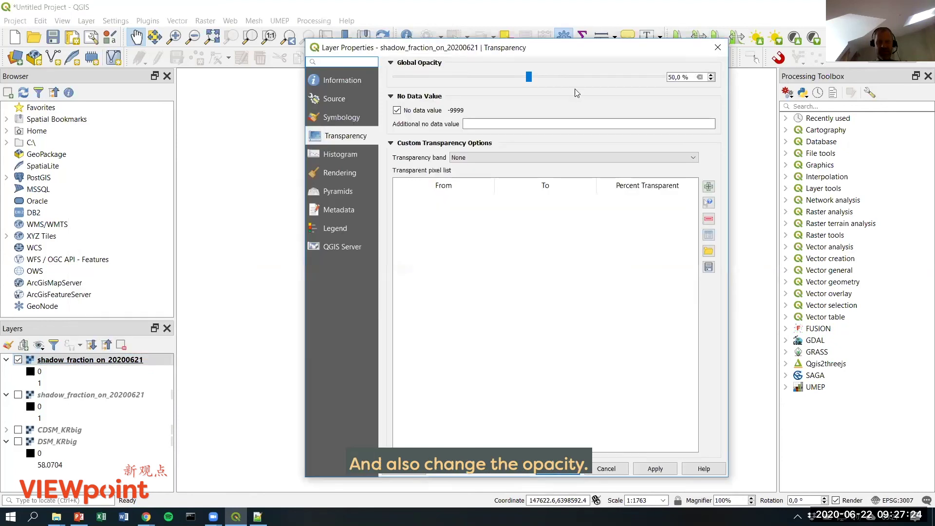
drag(528, 77, 663, 80)
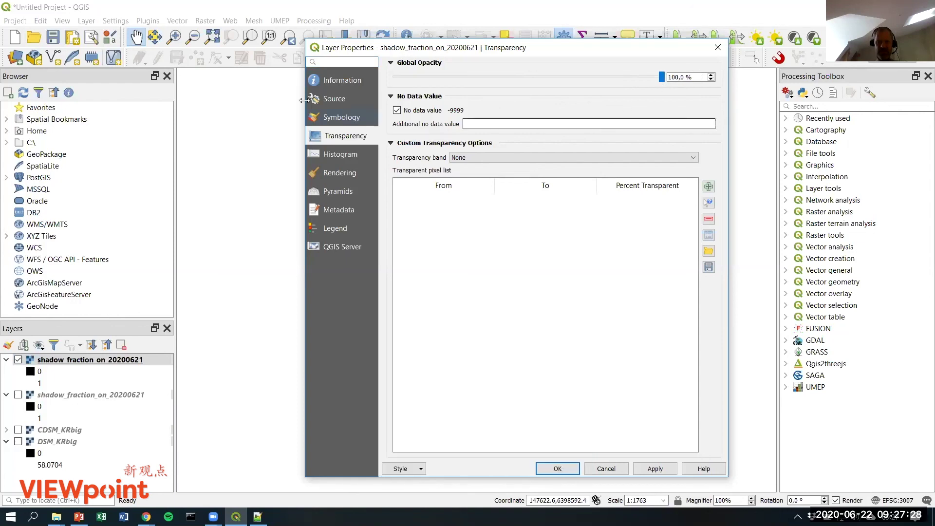
click(339, 83)
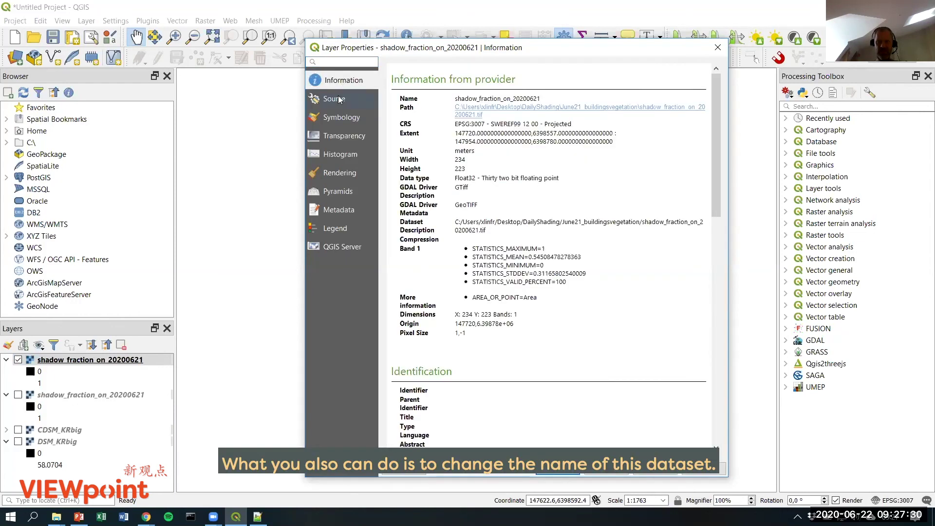
click(340, 101)
click(520, 69)
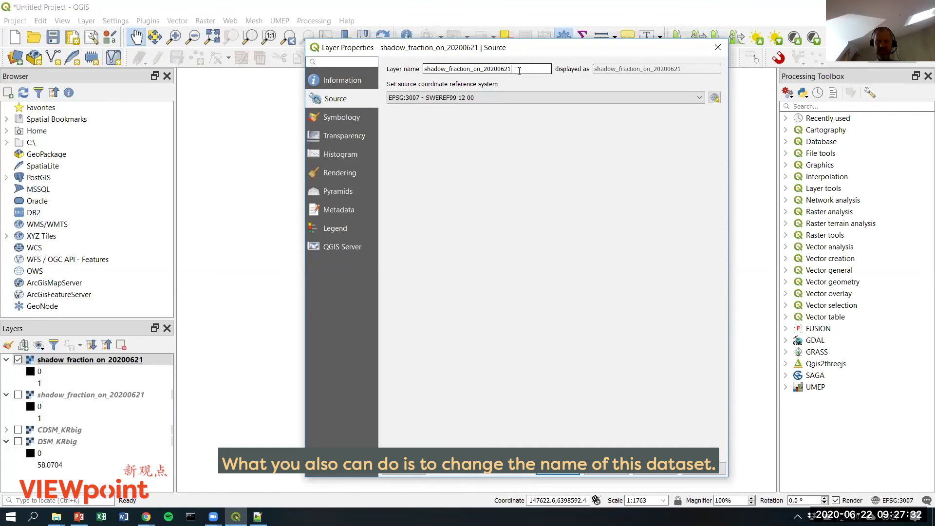
text(_)
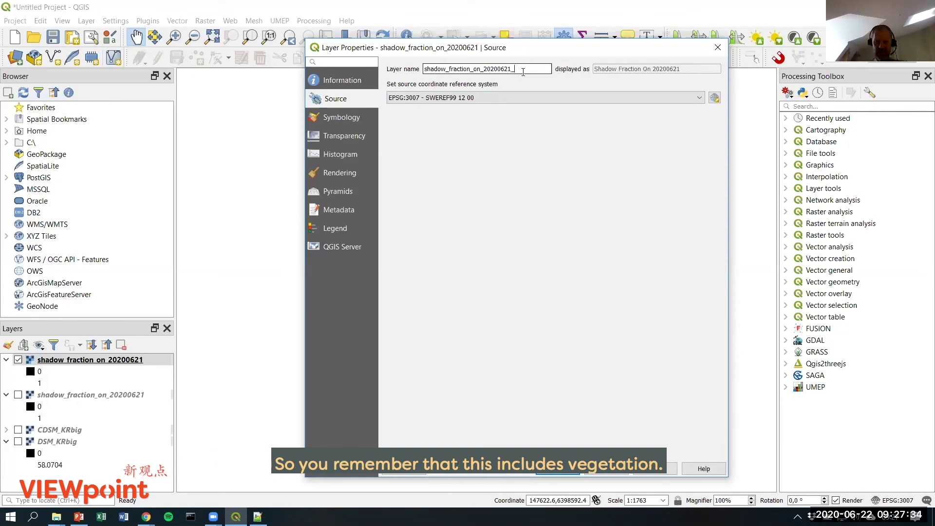
text(vegetation)
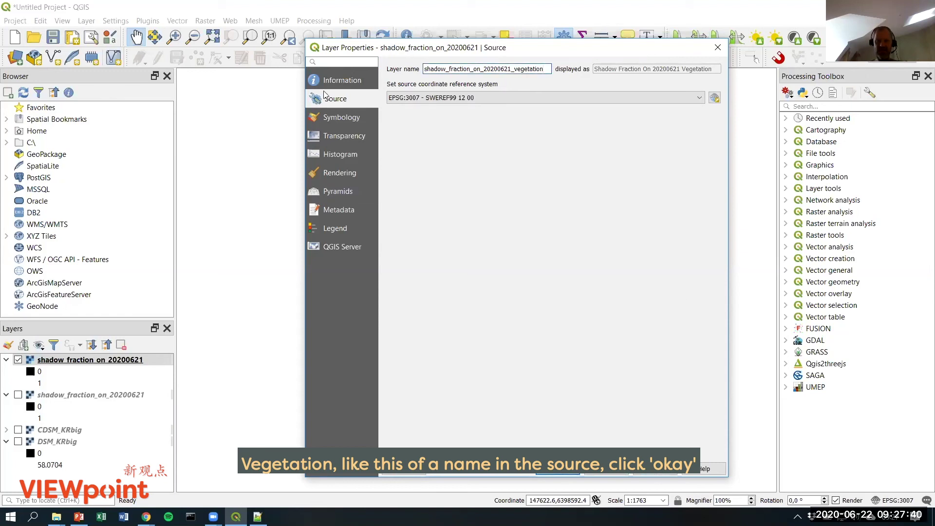
click(559, 471)
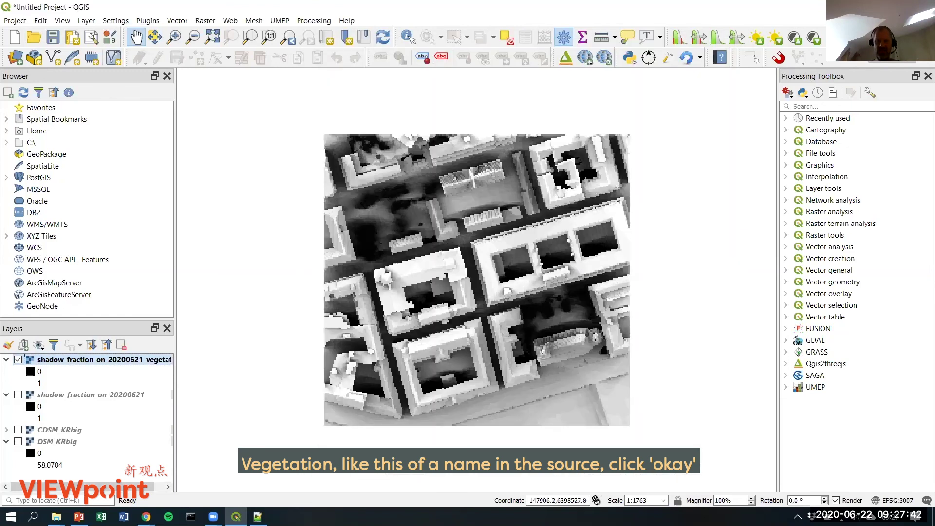
Show both shadow layers, toggle the vegetation layer repeatedly to compare, then switch to the UMEP tutorial in Chrome
click(18, 395)
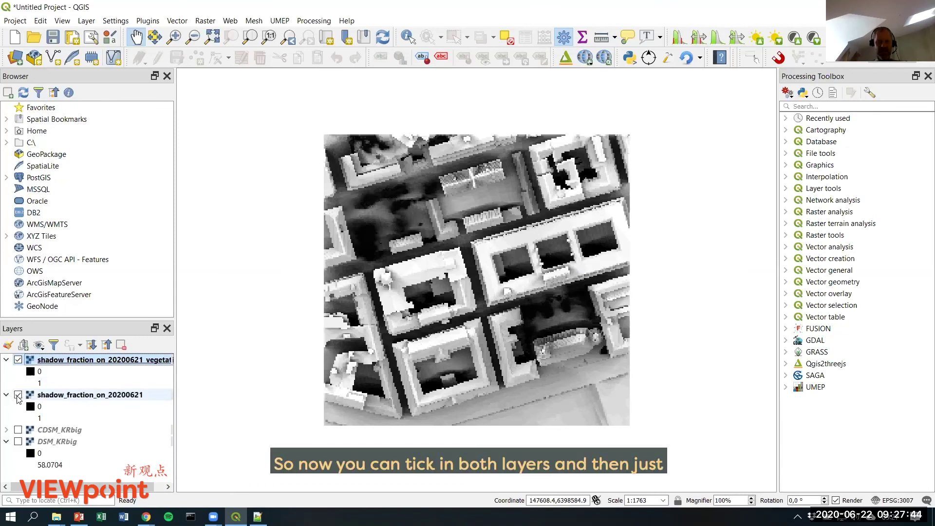
click(18, 360)
click(18, 360)
click(18, 360)
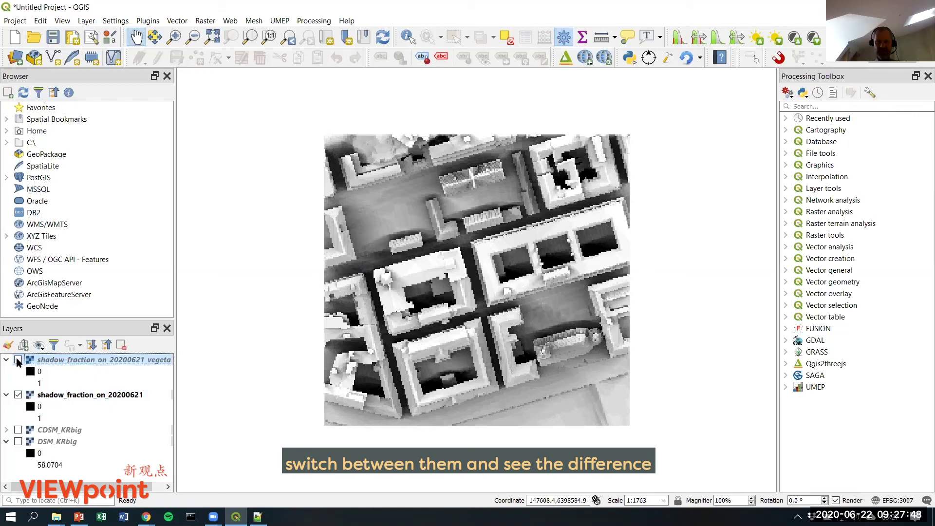
click(18, 360)
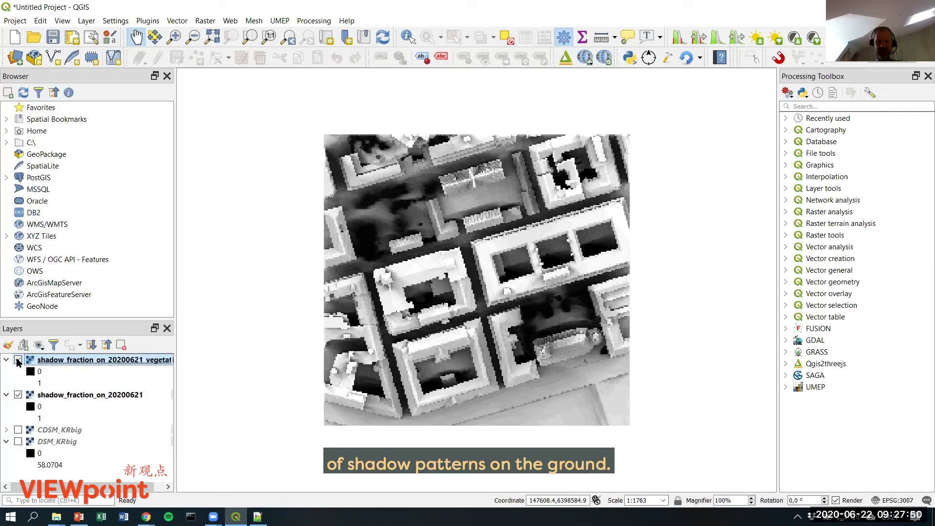
click(18, 360)
click(18, 360)
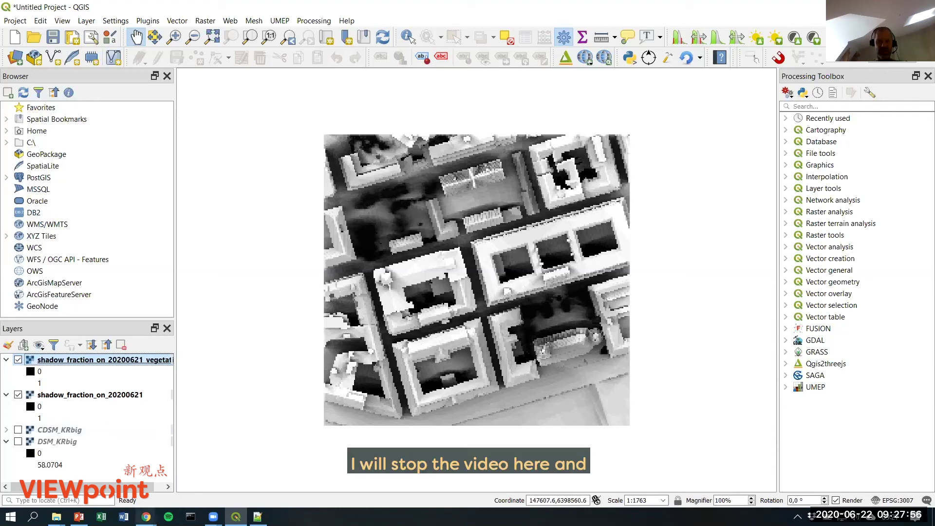
click(147, 517)
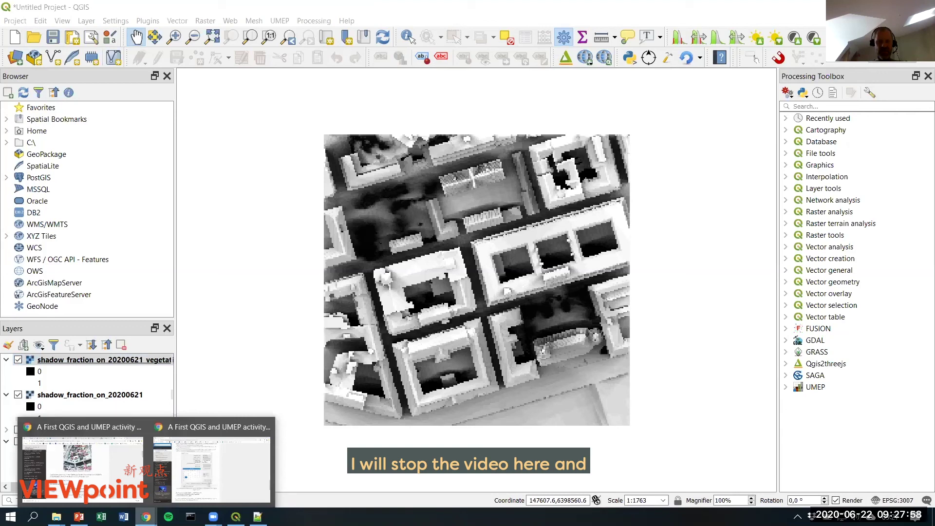
click(83, 468)
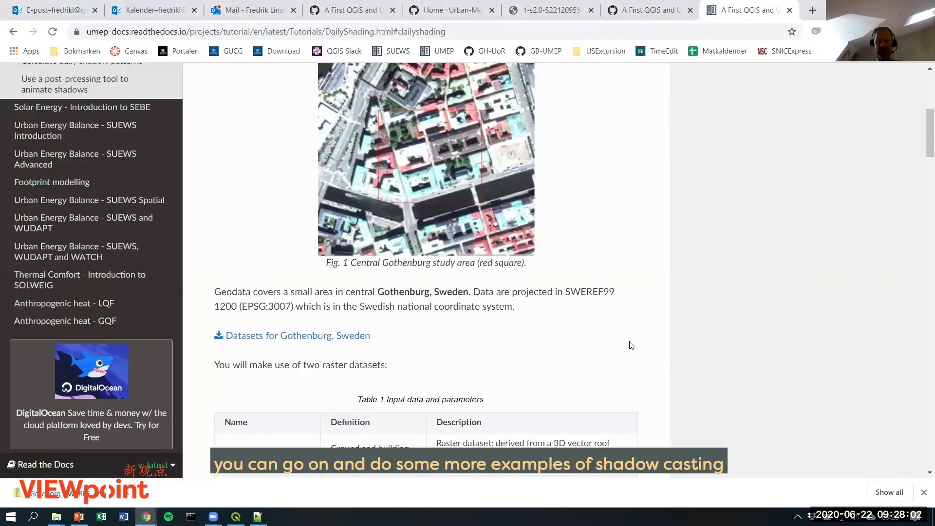
scroll(632, 345, down, 3)
scroll(643, 347, down, 3)
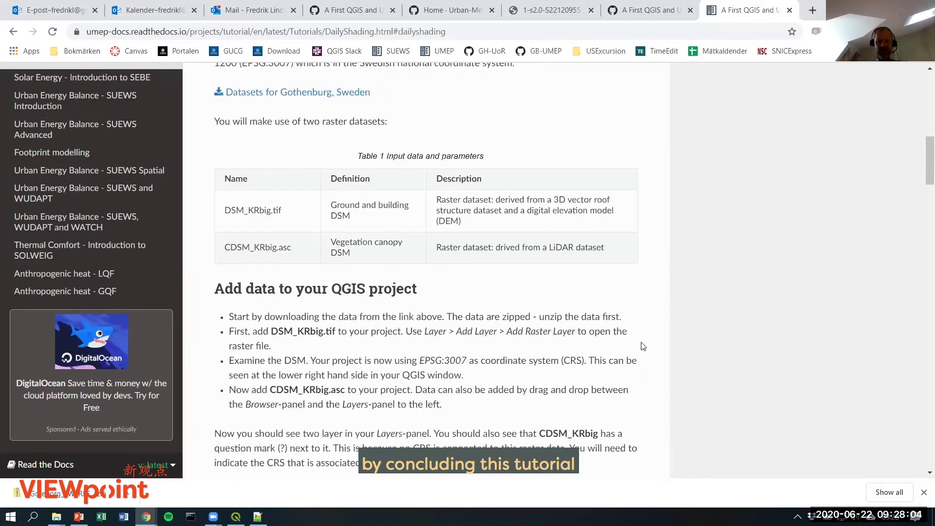
scroll(643, 346, up, 9)
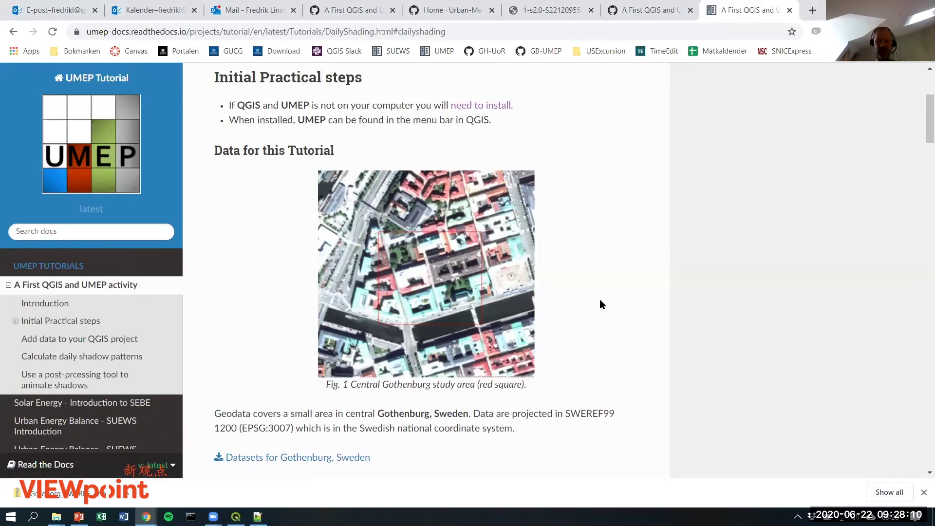
scroll(602, 304, up, 3)
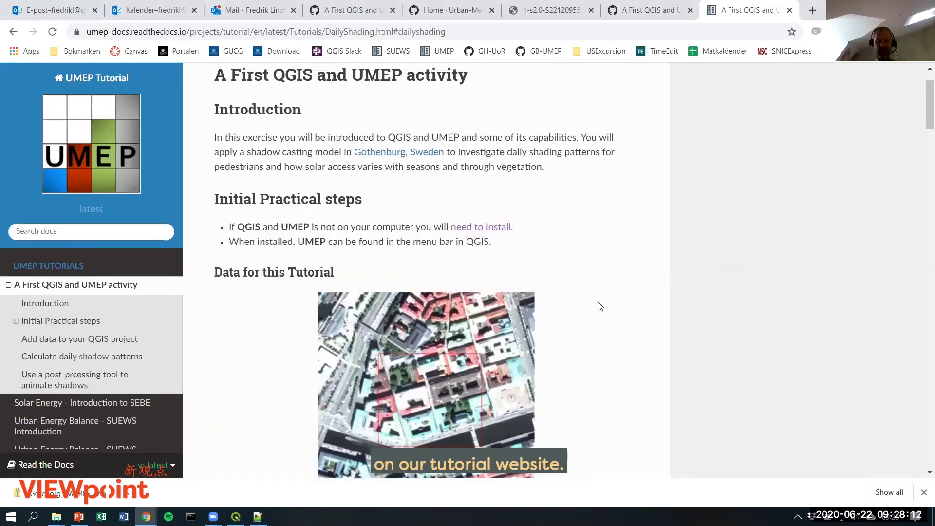